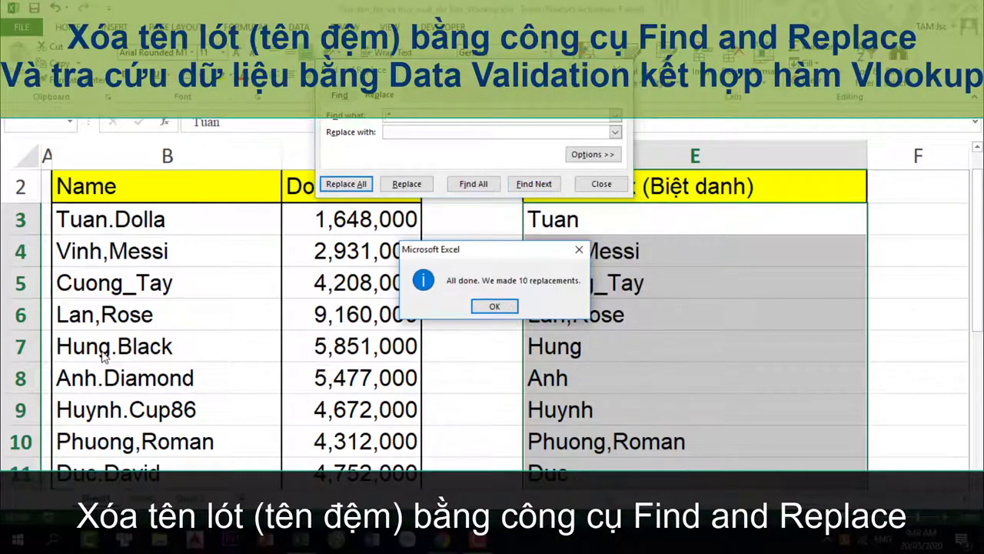
Strip the remaining nickname endings from column E's names with Replace All
left_click(495, 306)
type(",")
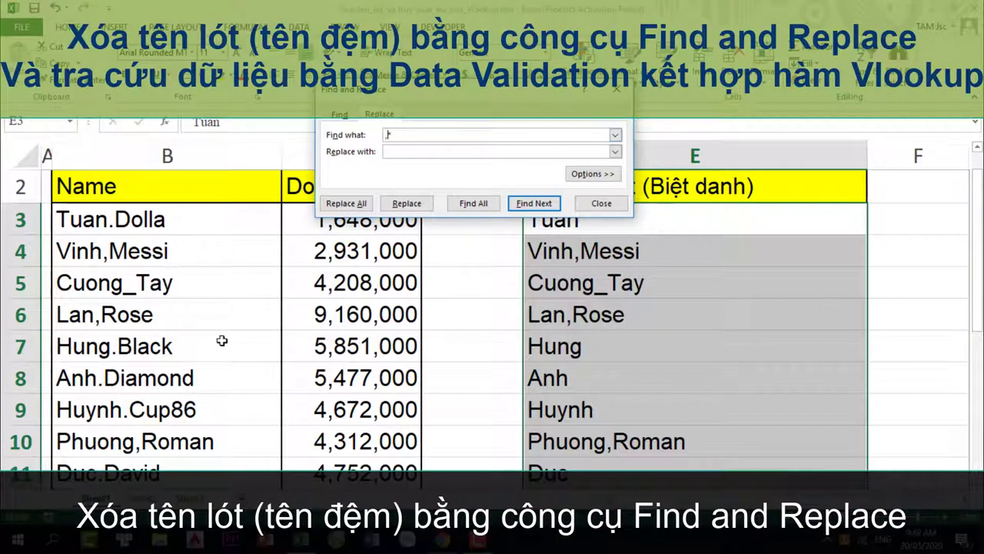
left_click(347, 204)
key("ctrl+h")
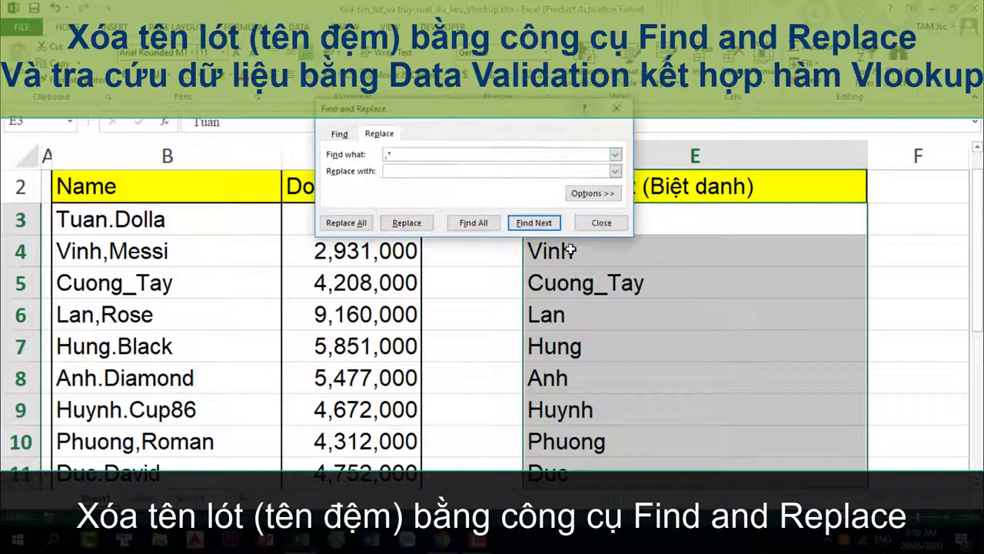
type("_")
left_click(343, 220)
left_click(501, 307)
left_click(597, 220)
scroll(603, 220, "down", 3)
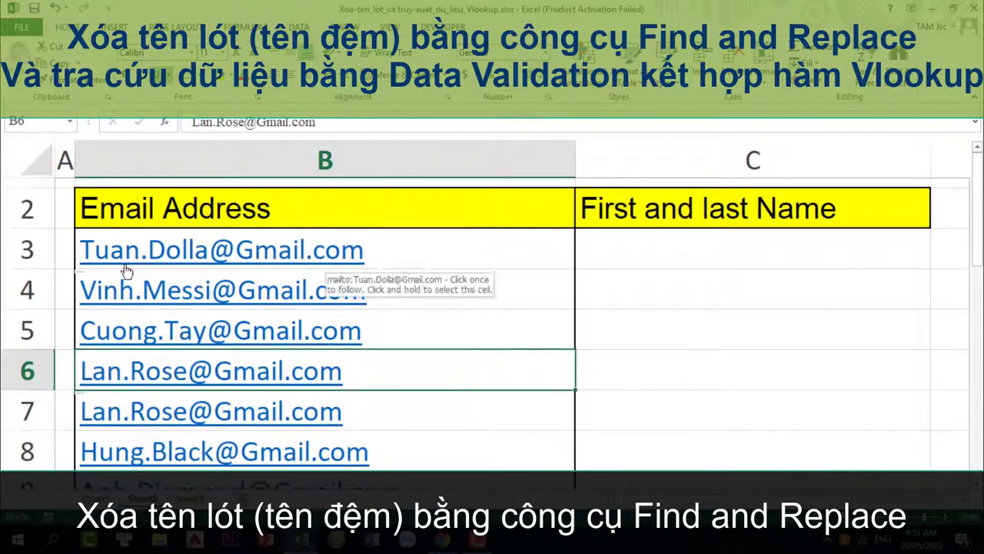
Copy the email addresses from B3 down into column C starting at C3
left_click(127, 268)
key("ctrl+shift+Down")
key("ctrl+c")
left_click(630, 246)
key("ctrl+v")
left_click_drag(576, 159, 521, 158)
scroll(870, 251, "down", 3)
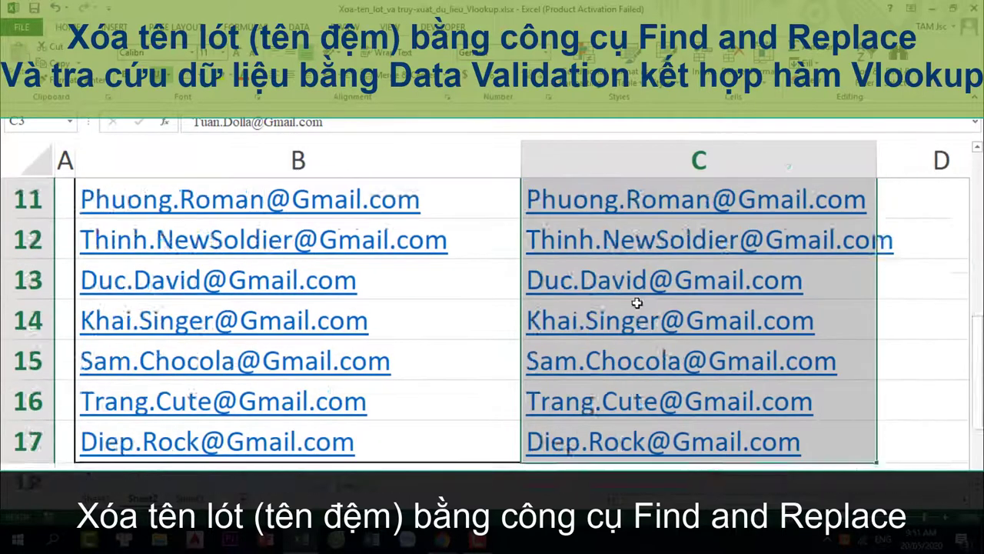
scroll(869, 251, "up", 3)
scroll(870, 251, "down", 1)
Replace @* with nothing in column C to strip the email domains
key("ctrl+h")
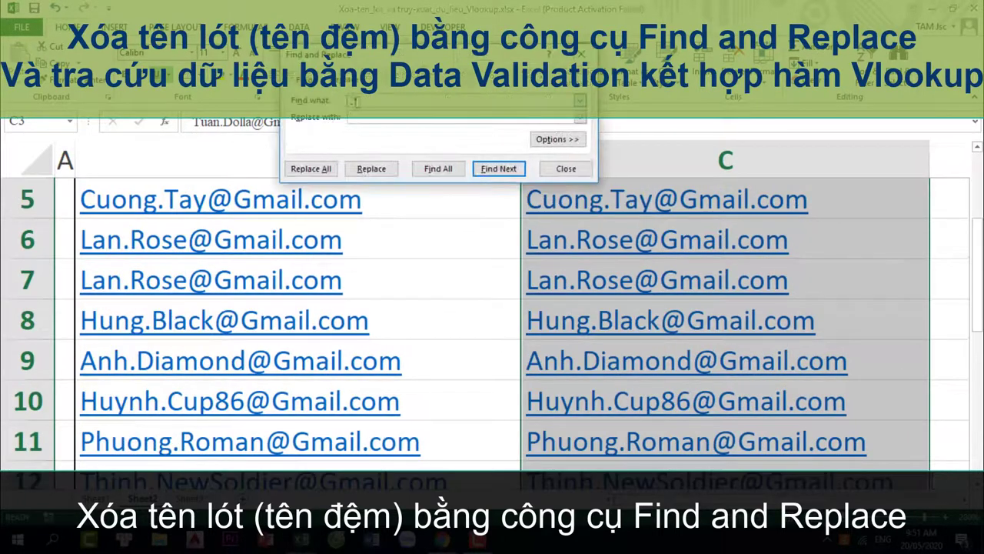
left_click(310, 169)
left_click(492, 306)
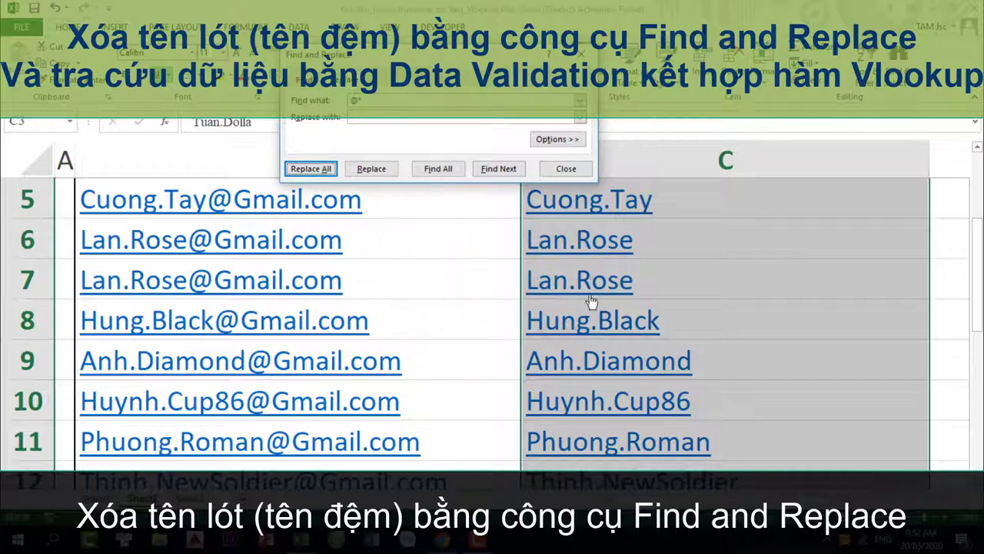
left_click(567, 169)
scroll(584, 308, "up", 1)
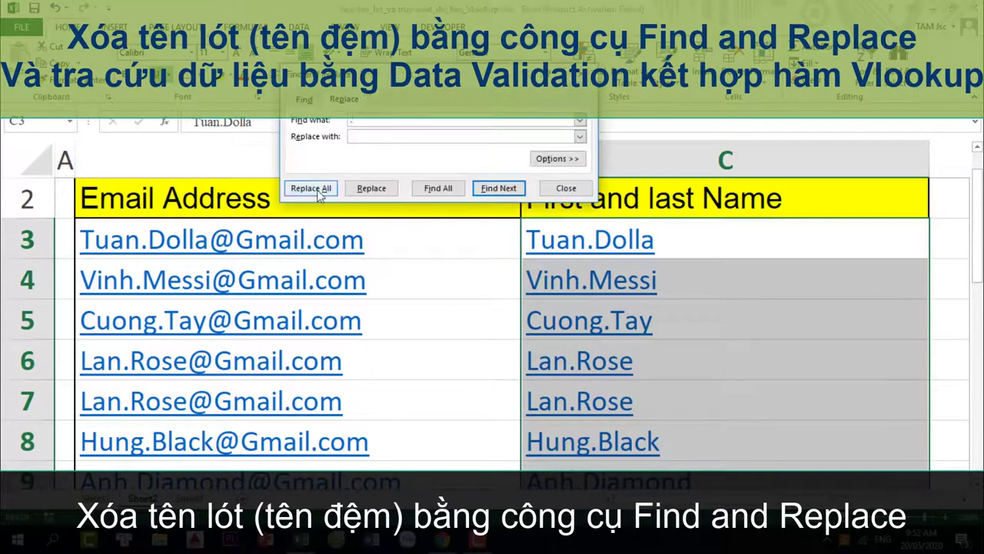
Remove the dots in column C, leaving joined names like TrangCute and DiepRock
left_click(316, 189)
scroll(587, 338, "down", 2)
scroll(587, 331, "down", 2)
scroll(585, 293, "down", 1)
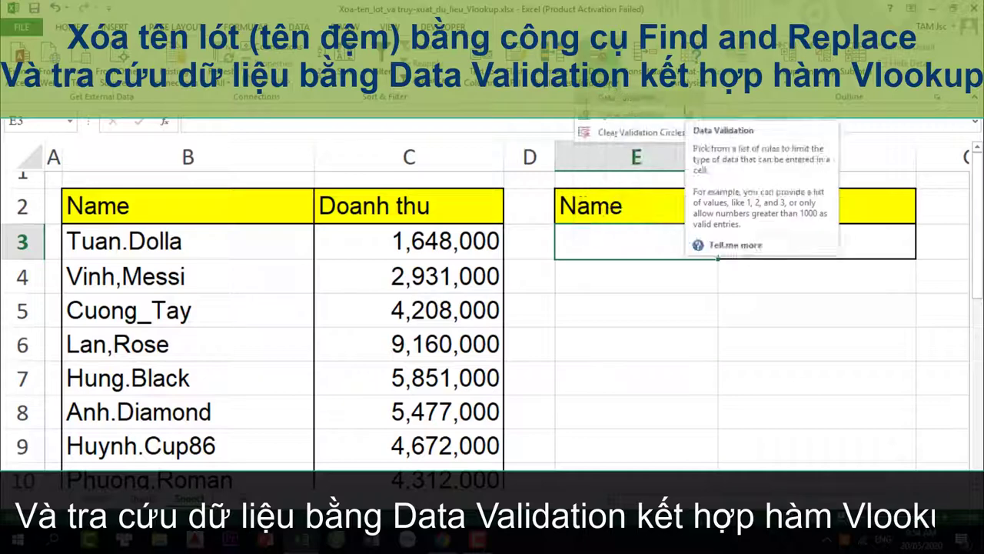
Give E3 a List data validation sourced from the names in $B$3:$B$17
left_click(619, 98)
left_click(659, 132)
left_click(623, 172)
left_click(692, 191)
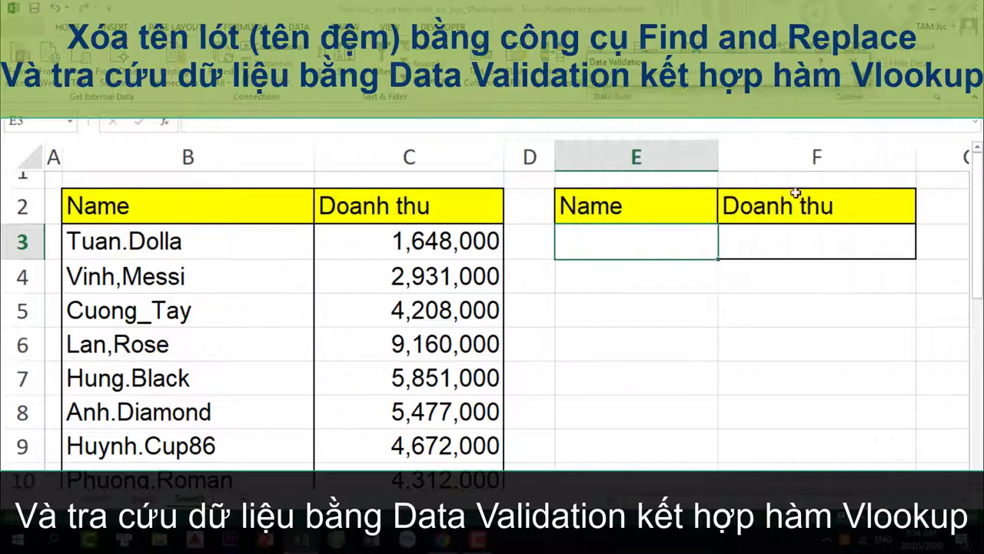
left_click_drag(123, 241, 123, 411)
left_click(777, 264)
left_click(723, 240)
left_click(724, 240)
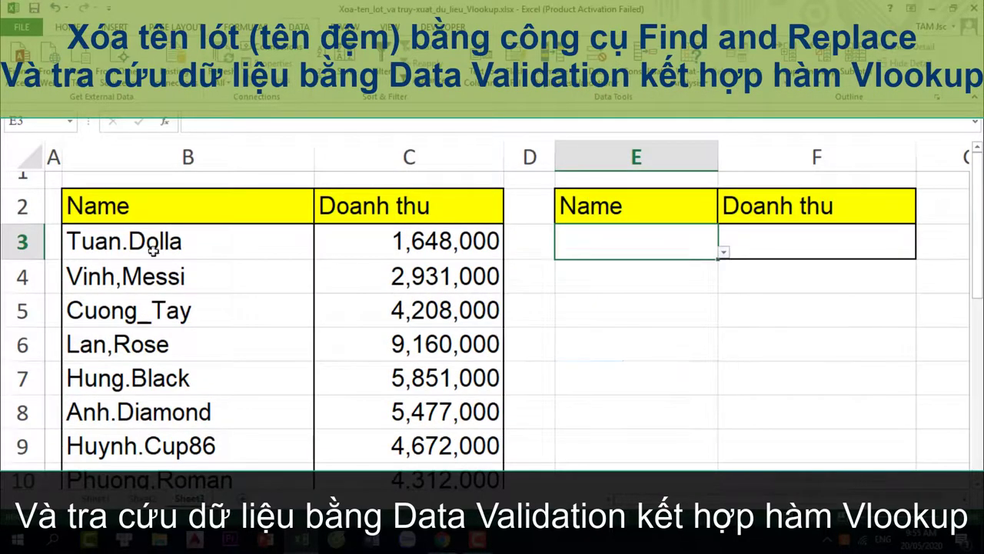
Enter =VLOOKUP(E3&"*",B:C,2,0) in F3 to return the chosen name's revenue
left_click(781, 242)
type("=vl")
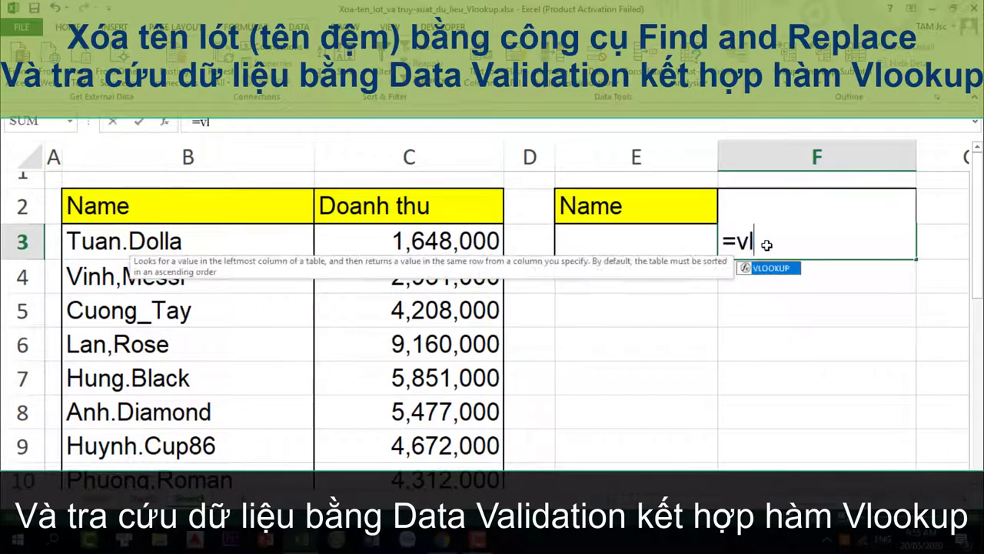
type("ookup(")
left_click(624, 238)
type("&\"*\"")
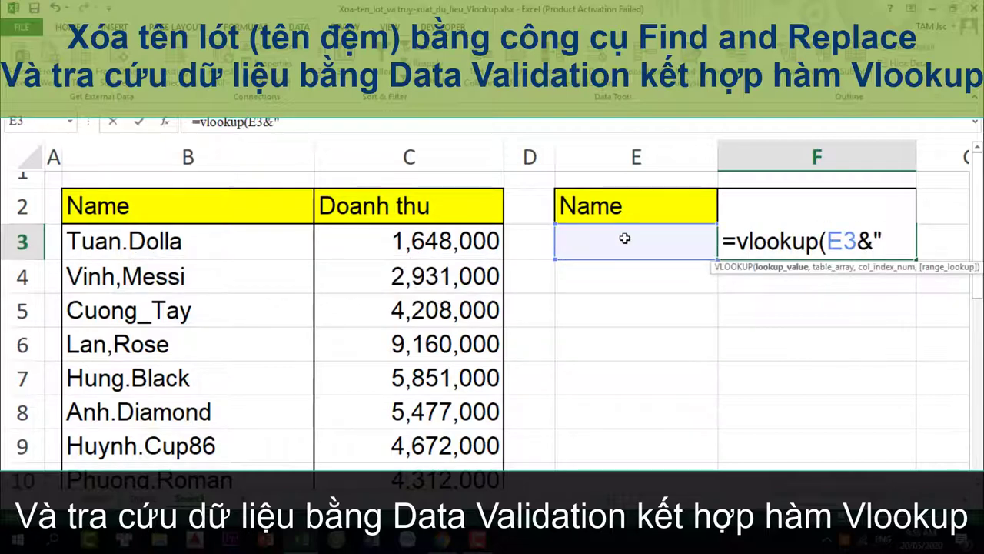
type(",")
left_click_drag(188, 157, 409, 157)
type(",")
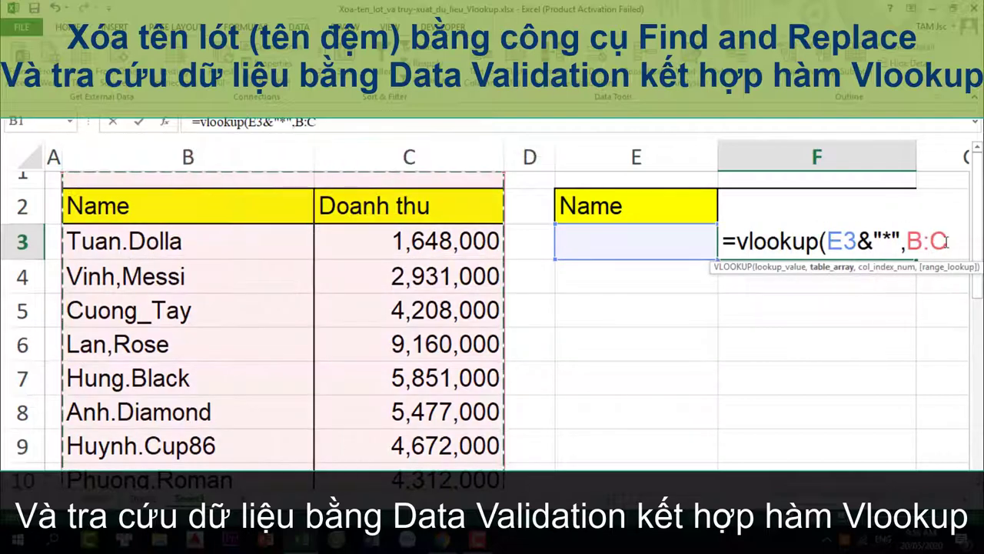
type("2,0")
key("Return")
Test the lookup by picking Tuan.Dolla, Cuong_Tay, Diep.Rock, Linh.SnowWhite, Trang.Cute and Thinh_NewSoldier in E3
left_click(638, 241)
left_click(723, 251)
left_click(538, 273)
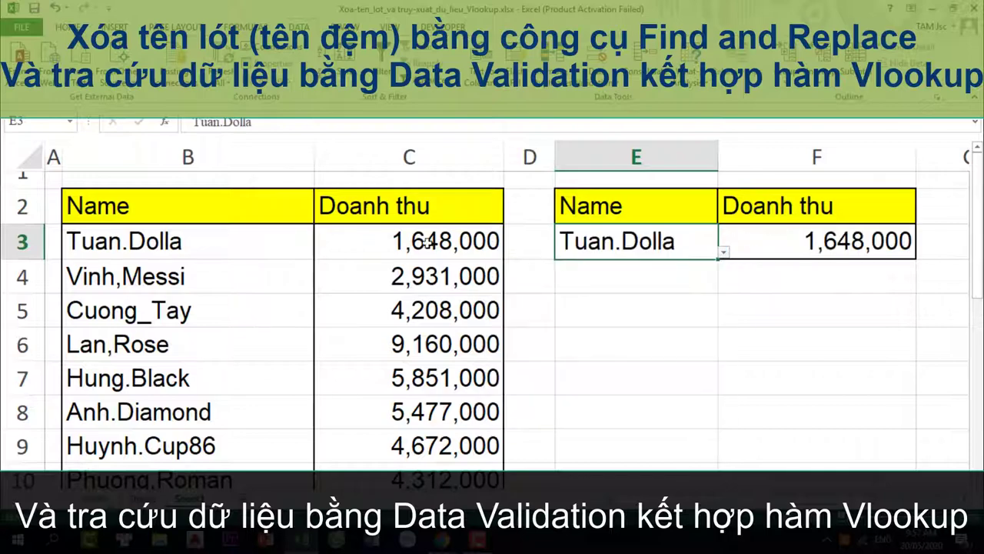
left_click(724, 251)
left_click(538, 317)
left_click(723, 251)
scroll(600, 346, "down", 3)
left_click(534, 428)
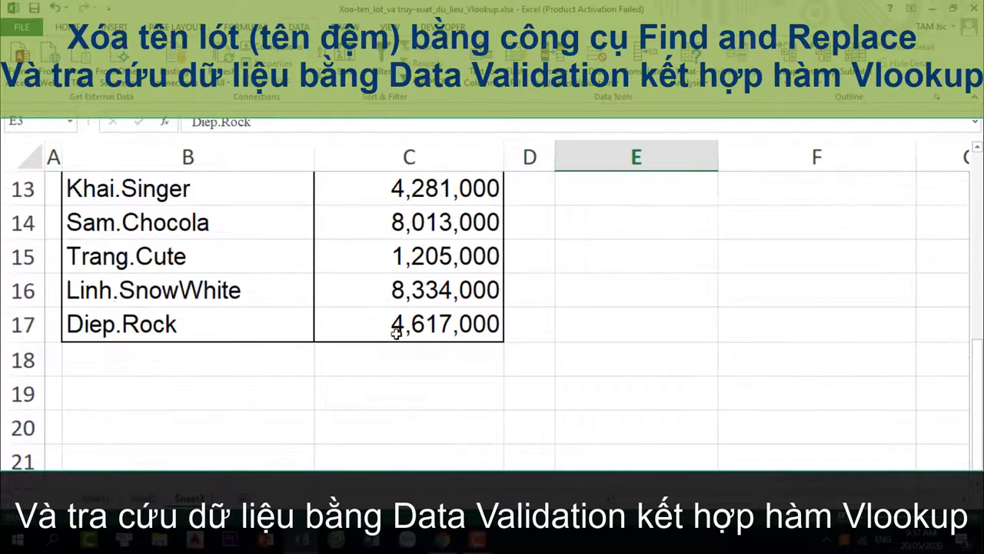
left_click(724, 251)
left_click(604, 406)
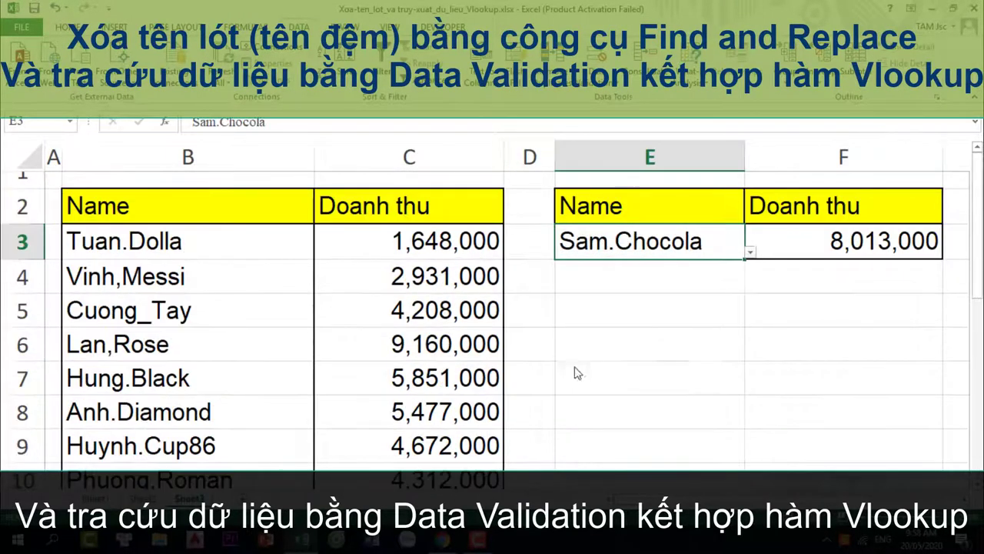
left_click(750, 252)
left_click(538, 383)
left_click(750, 251)
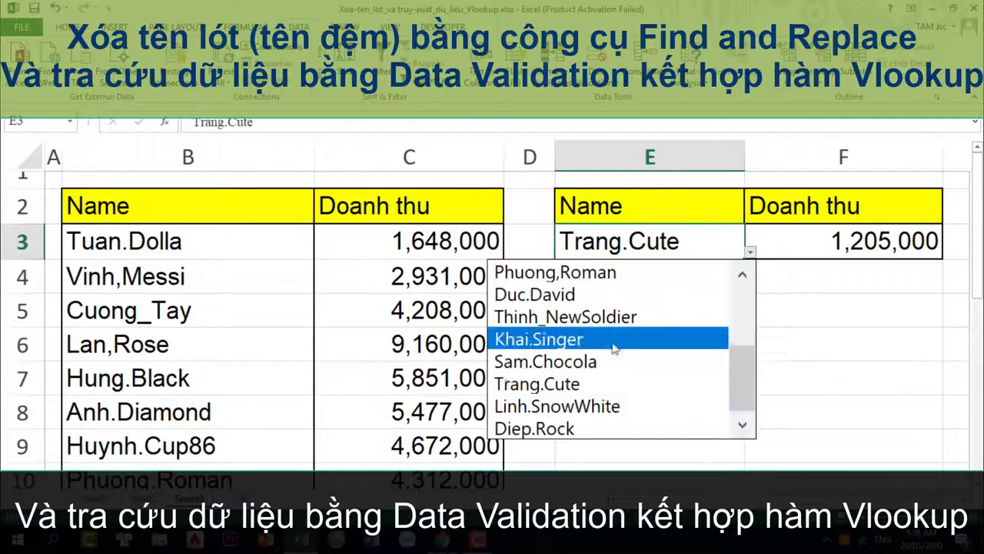
left_click(599, 362)
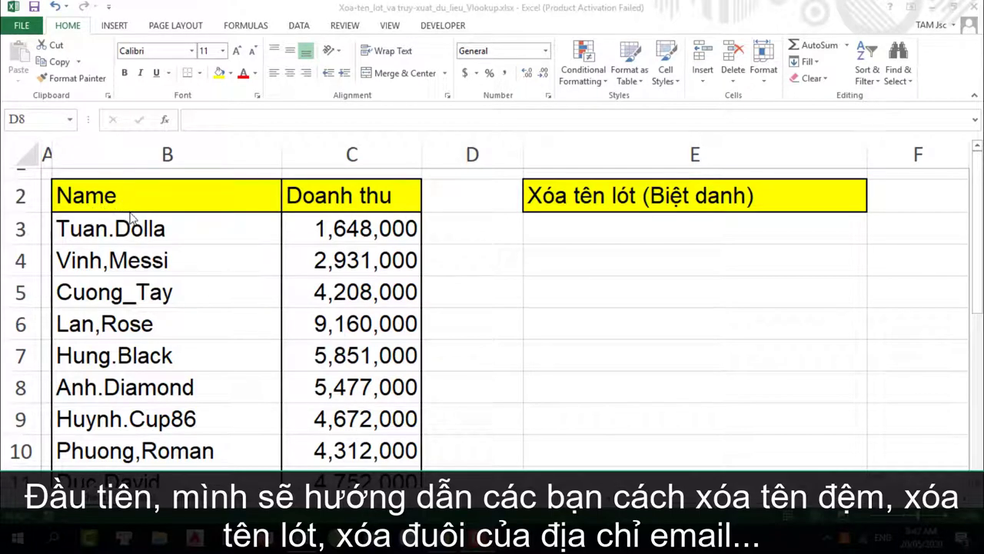
left_click(189, 230)
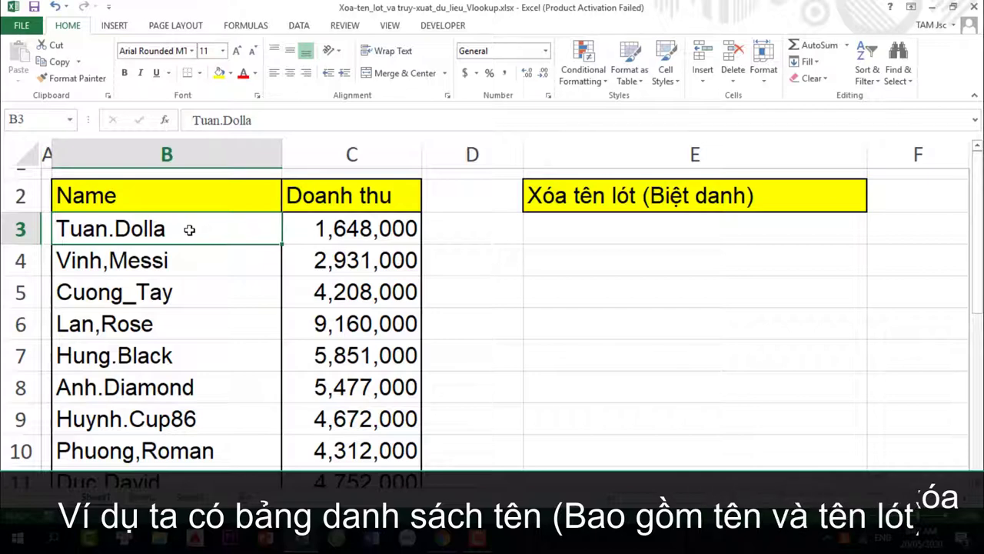
scroll(189, 230, "down", 1)
scroll(190, 230, "down", 1)
scroll(190, 230, "down", 1)
scroll(189, 230, "down", 1)
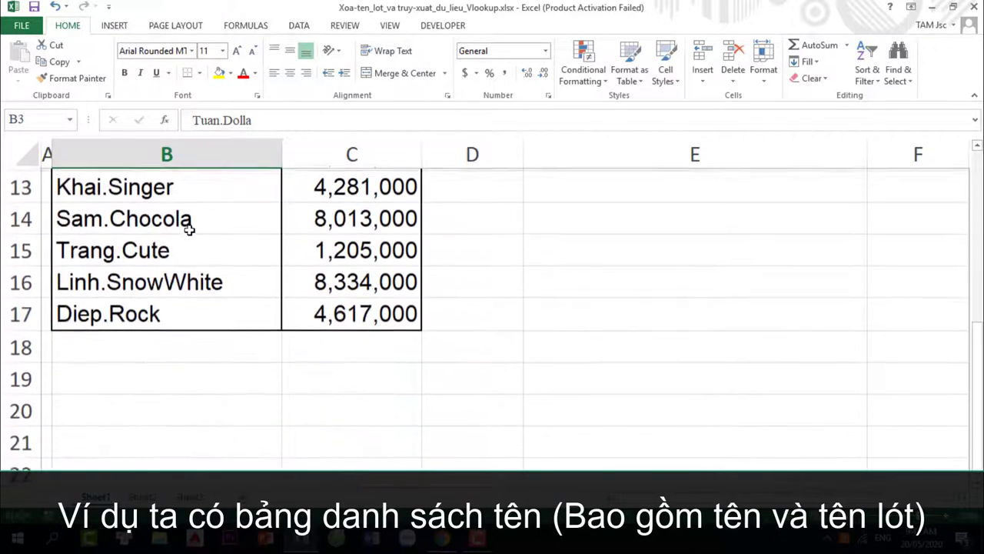
scroll(189, 230, "up", 1)
scroll(189, 230, "up", 3)
scroll(188, 231, "up", 1)
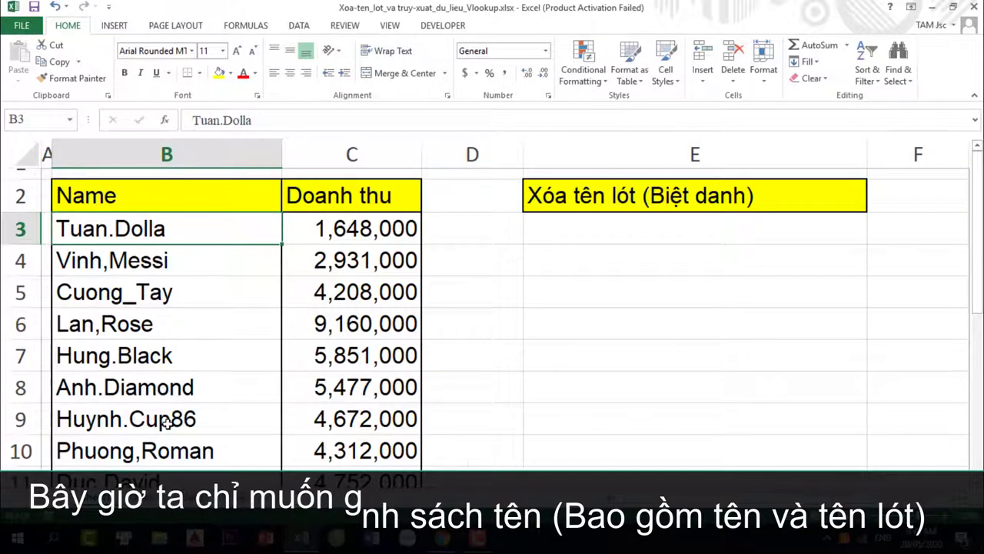
scroll(183, 442, "down", 2)
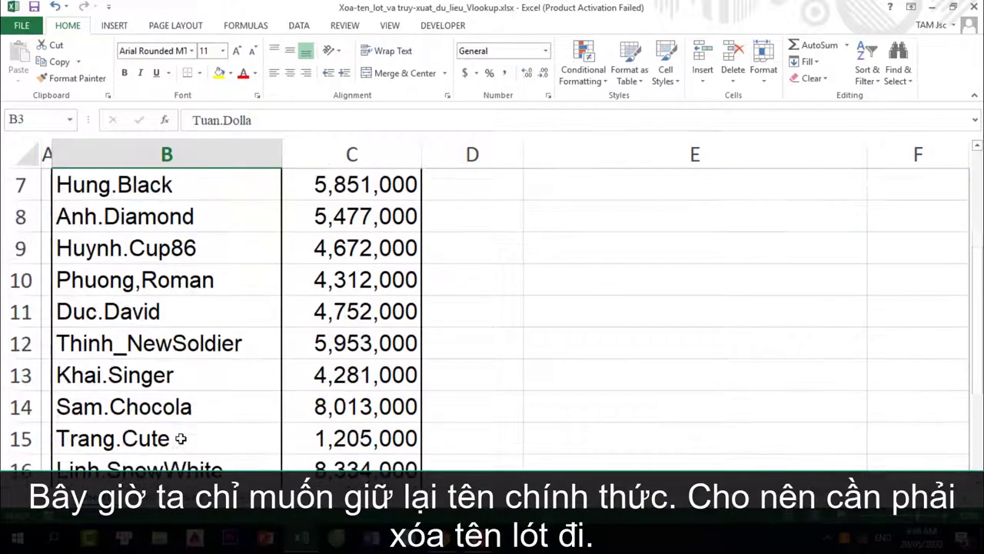
scroll(188, 452, "down", 1)
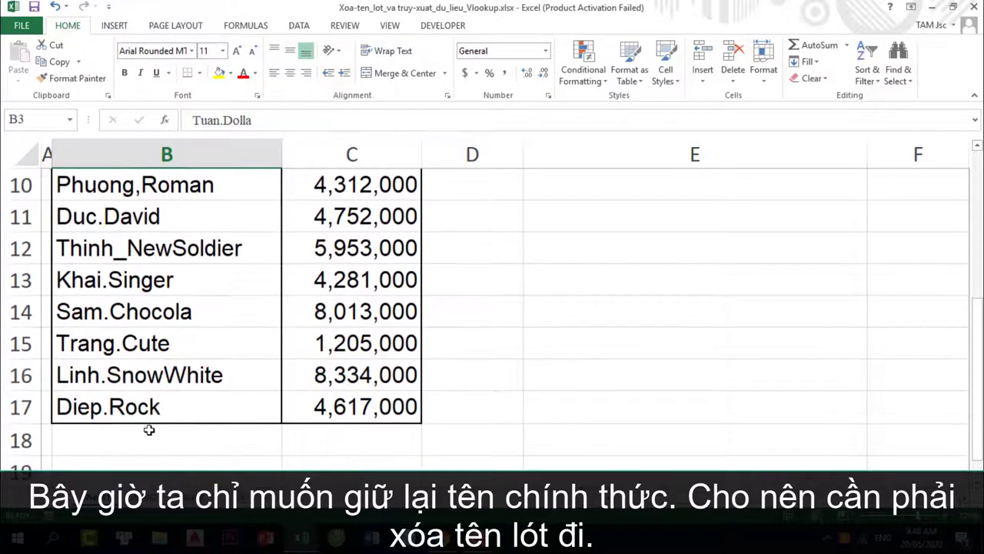
scroll(204, 424, "up", 3)
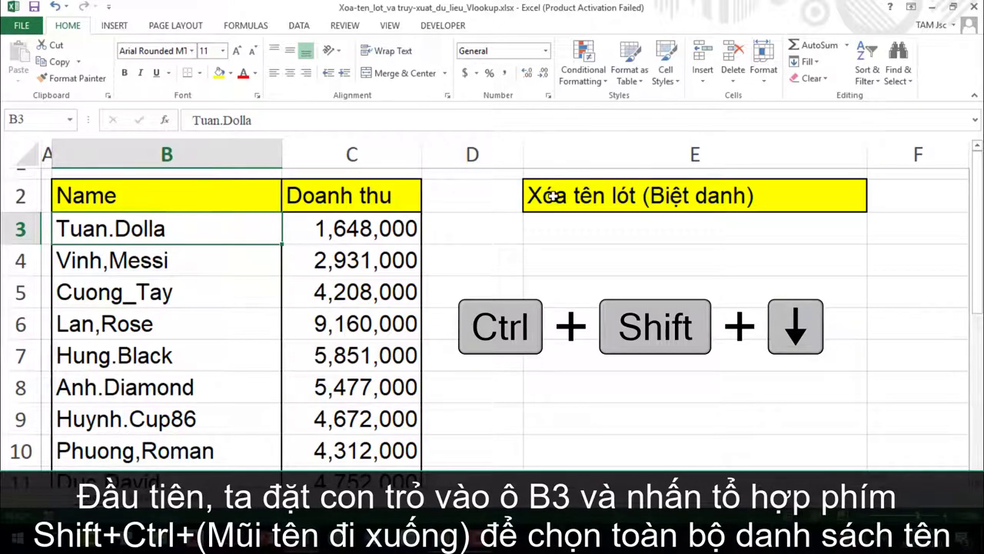
Copy the names from column B and paste them into column E from E3
key("ctrl+shift+Down")
scroll(257, 282, "up", 2)
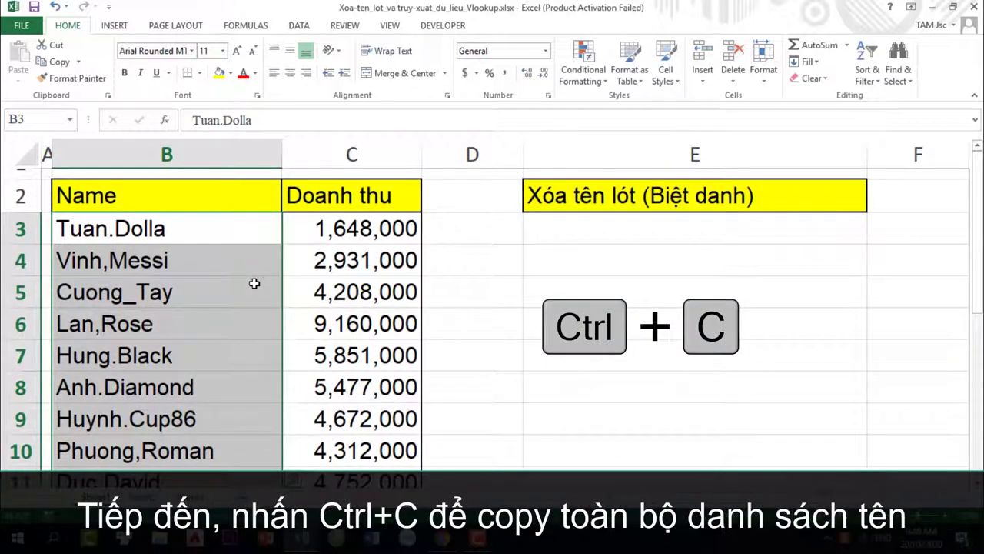
key("ctrl+c")
left_click(538, 228)
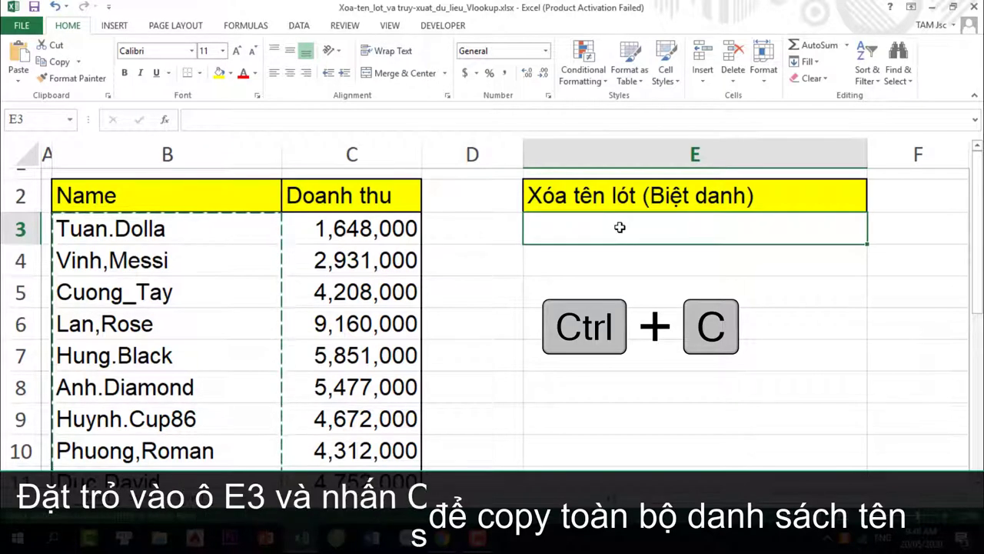
key("ctrl+v")
key("Escape")
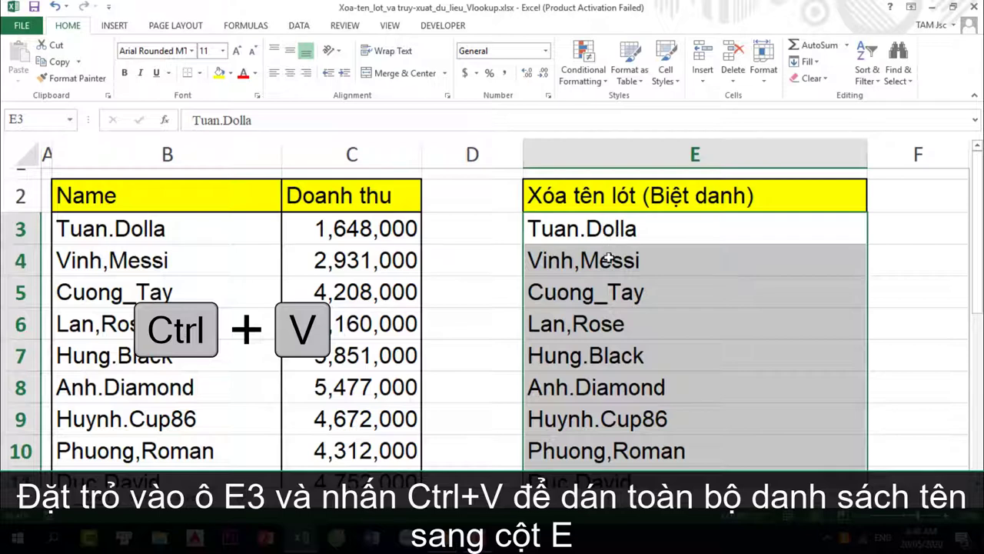
key("Down")
key("Down")
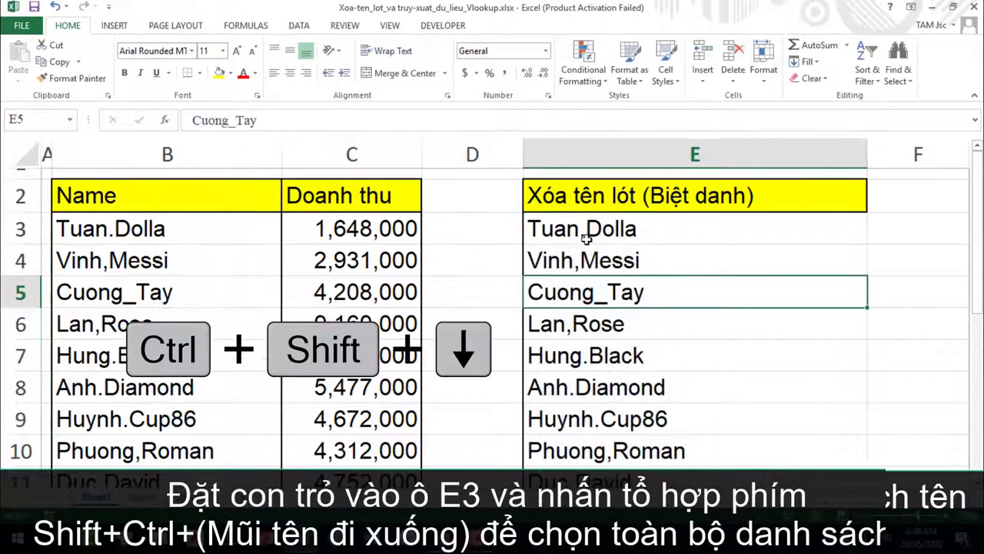
Select the pasted names from E3 down to the end of the list
left_click(589, 229)
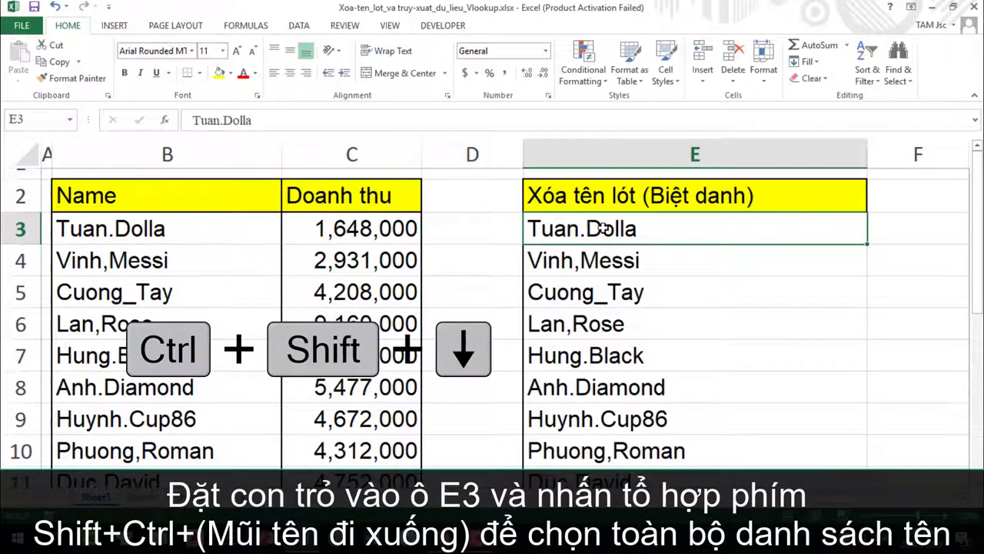
key("ctrl+shift+Down")
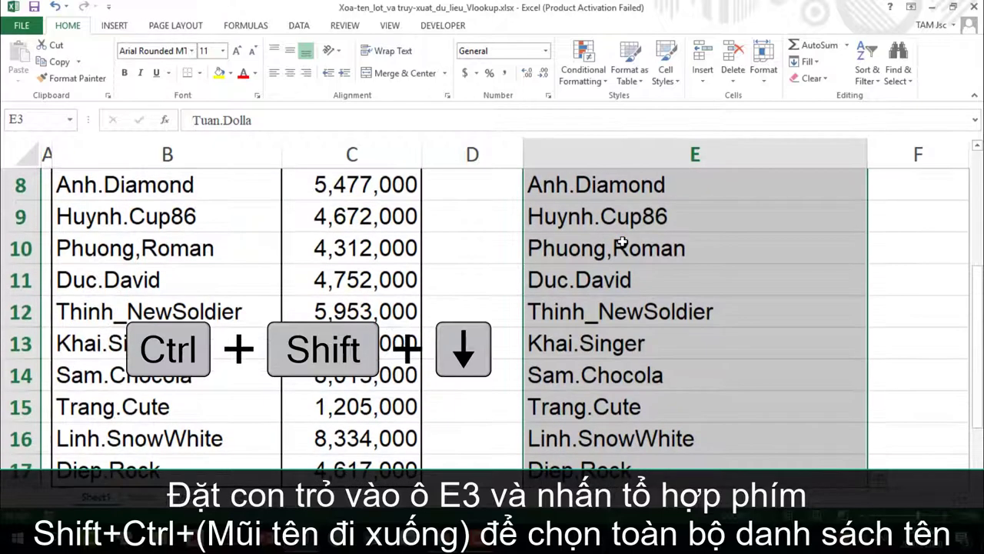
scroll(617, 223, "up", 1)
scroll(616, 221, "up", 1)
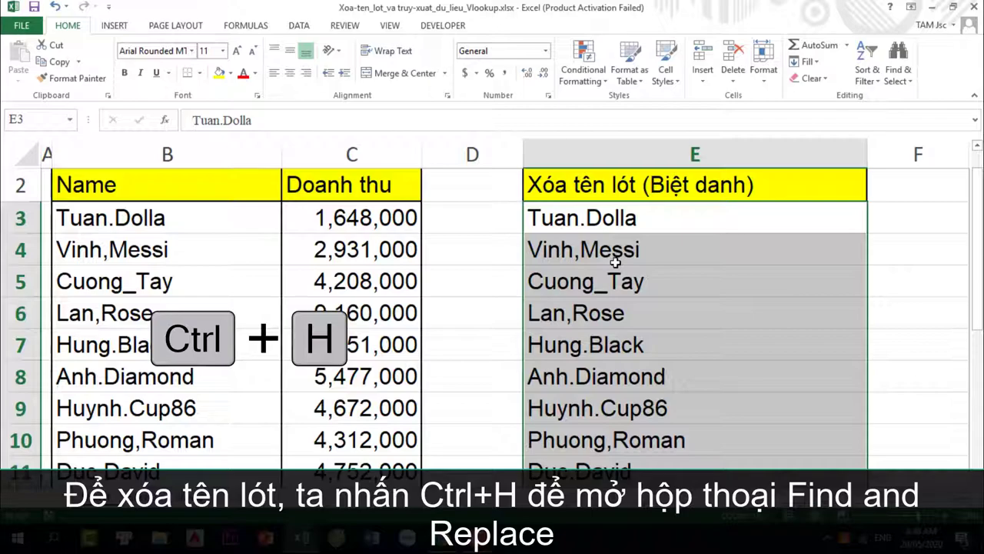
key("ctrl+h")
type(".*")
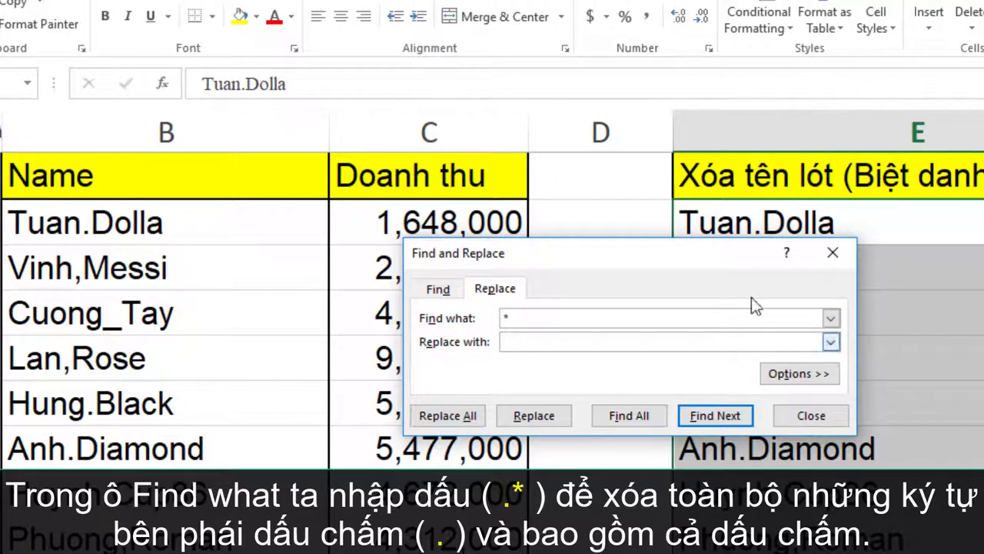
left_click_drag(723, 255, 699, 17)
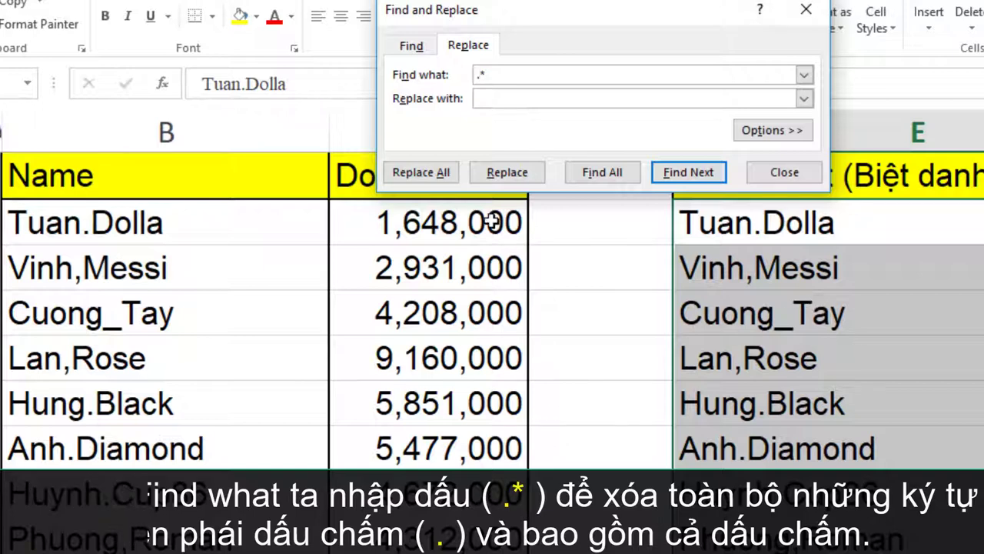
left_click(435, 176)
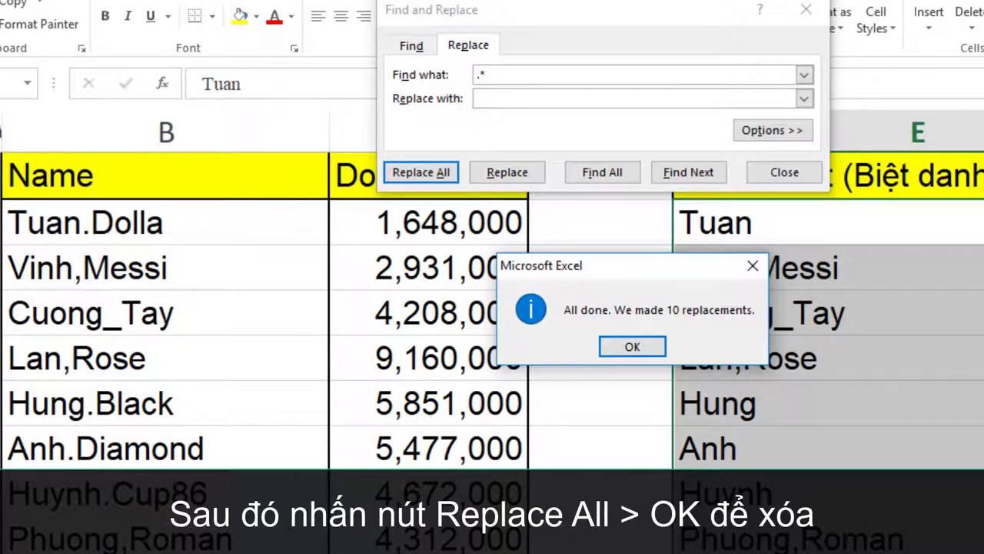
left_click(633, 348)
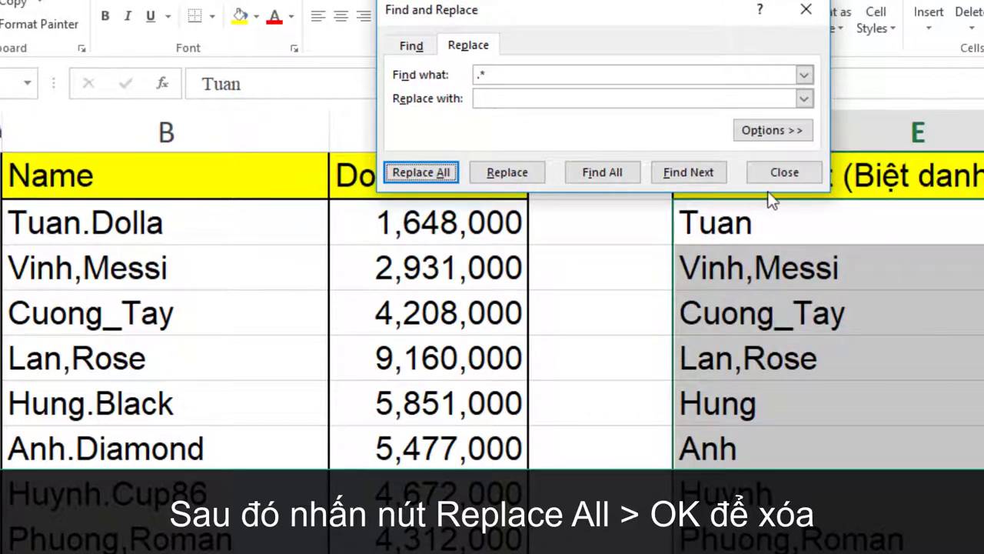
left_click(793, 176)
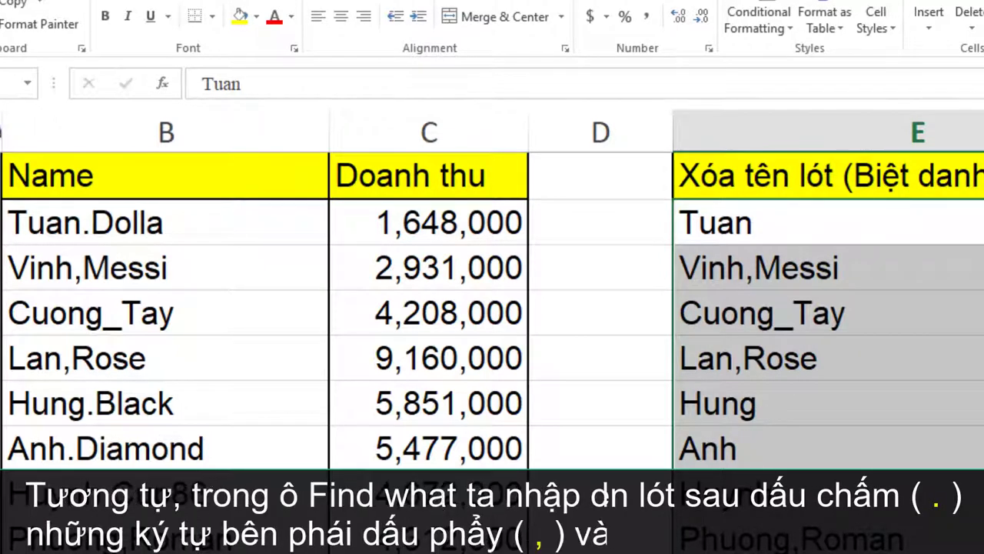
Replace ,* with nothing so Vinh,Messi and Lan,Rose become Vinh and Lan (3 replacements)
key("ctrl+h")
type(",*")
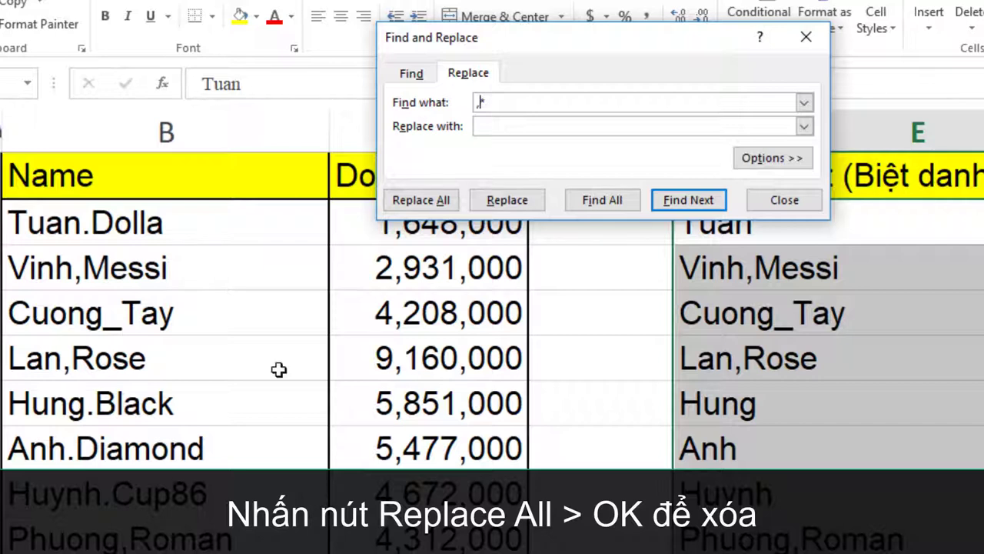
left_click(420, 200)
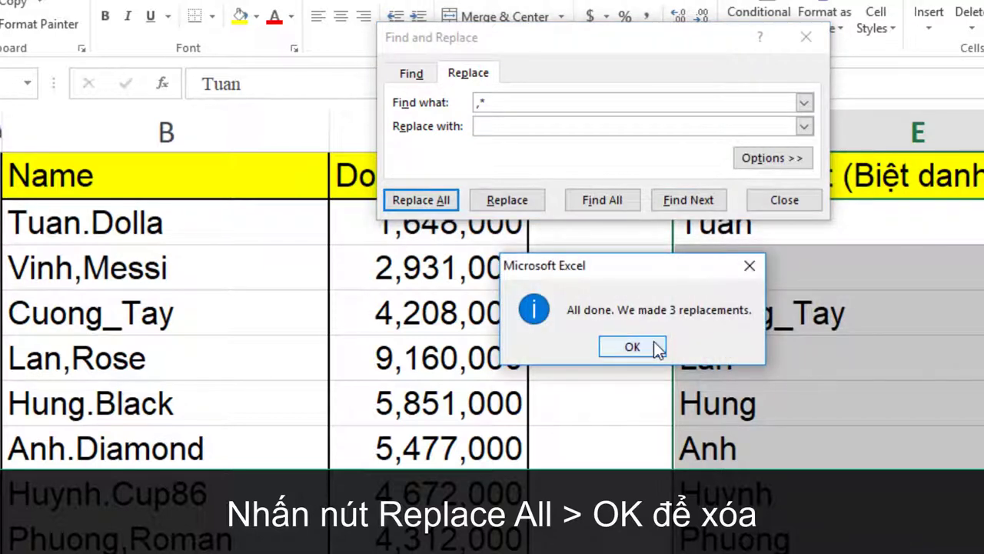
left_click(632, 347)
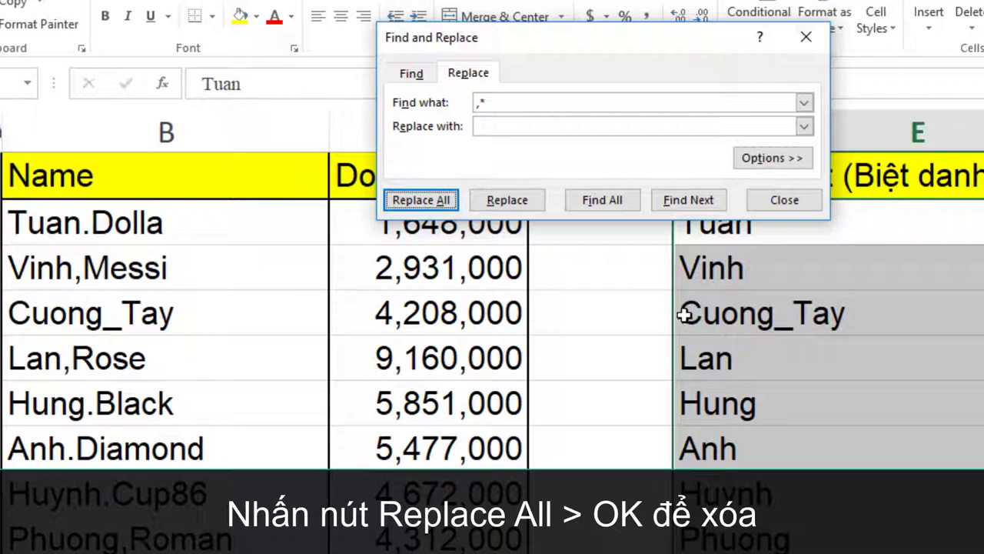
left_click(782, 206)
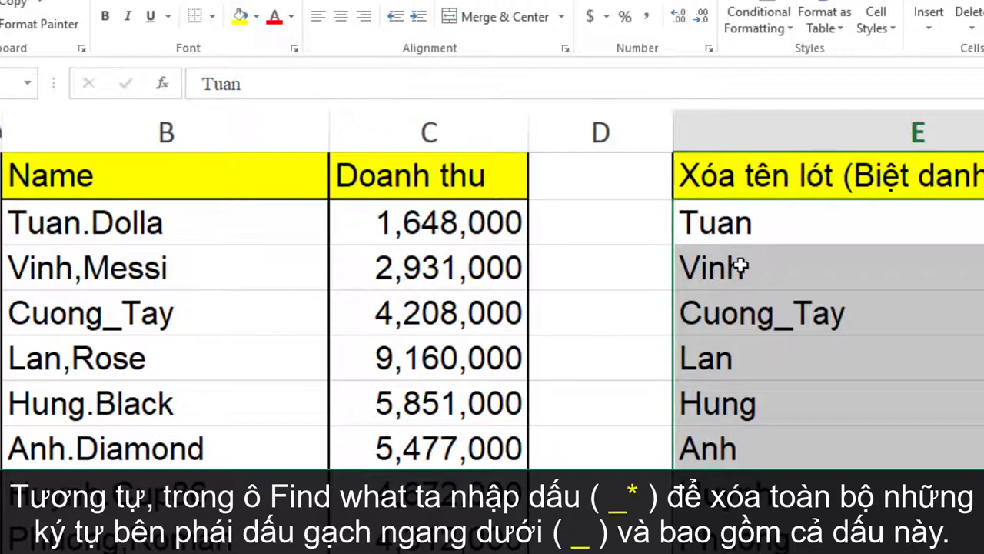
key("ctrl+h")
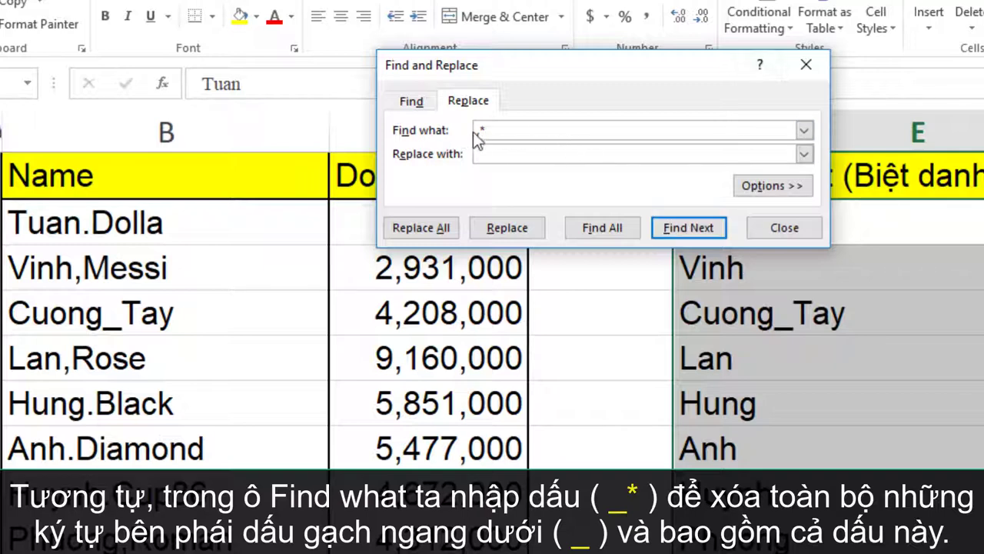
key("Tab")
type("*")
type("_")
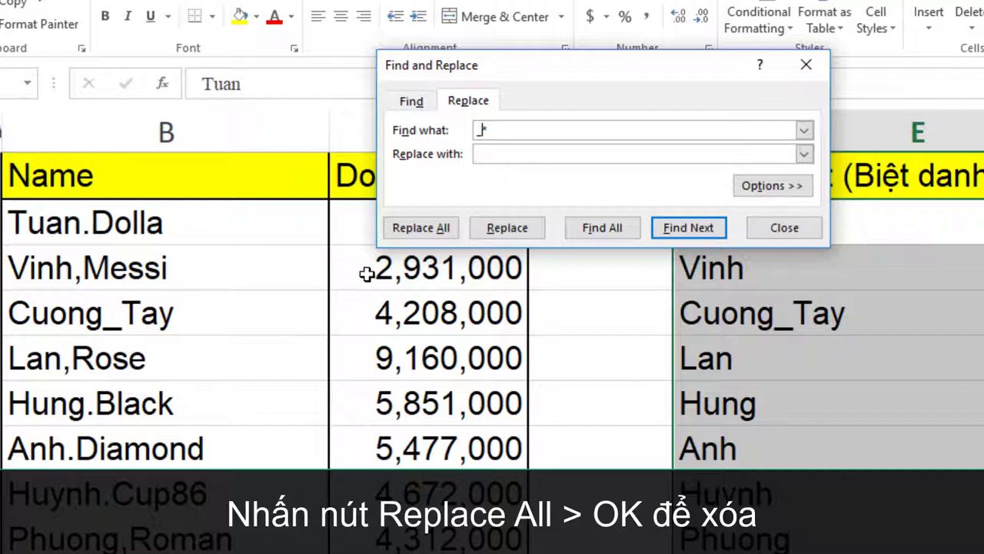
left_click(405, 232)
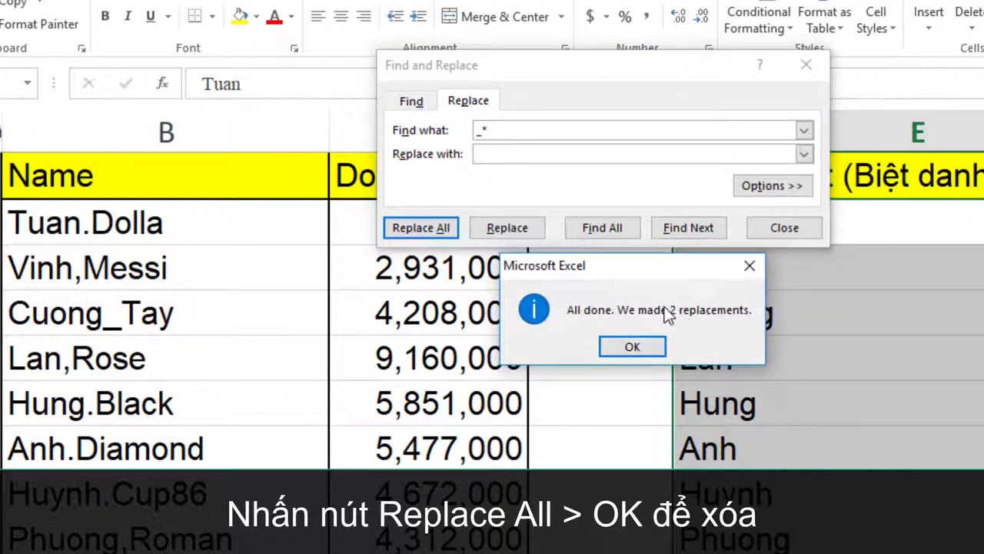
left_click(633, 347)
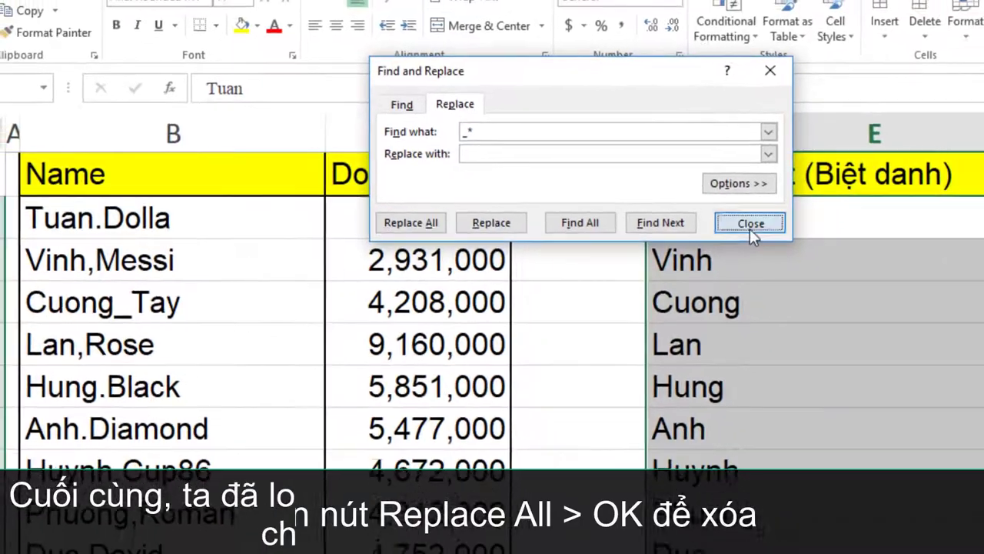
left_click(750, 226)
left_click(680, 208)
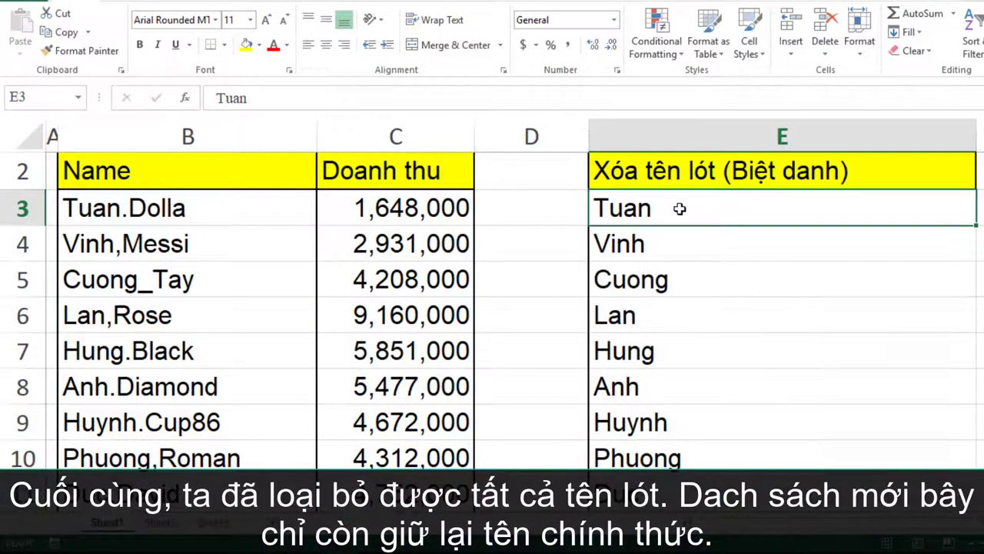
scroll(681, 209, "down", 1)
scroll(682, 209, "down", 2)
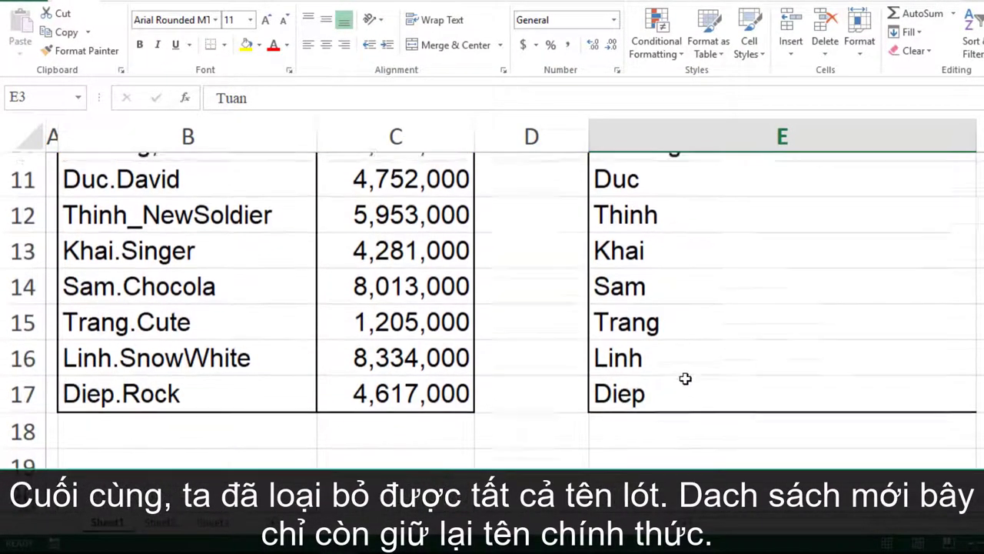
scroll(685, 377, "up", 3)
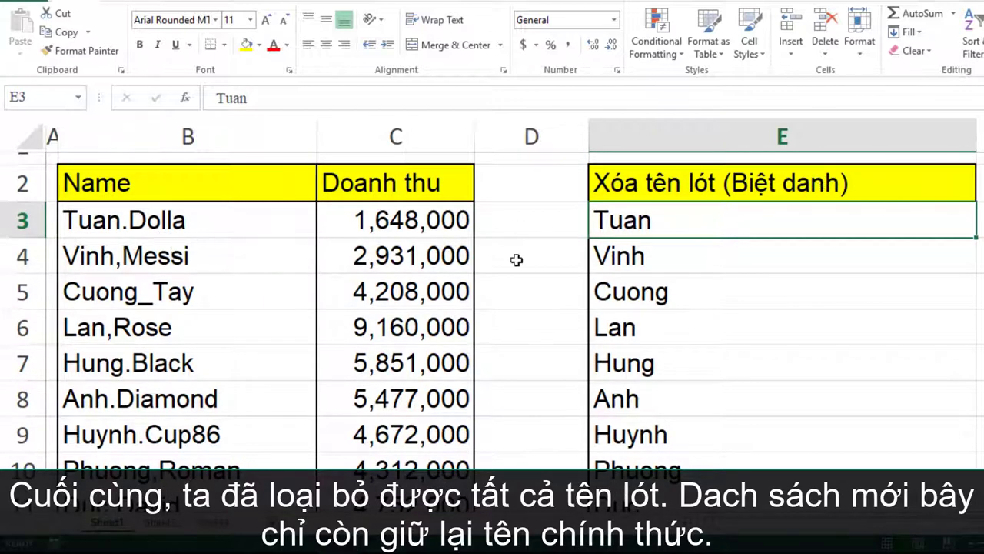
scroll(653, 280, "down", 3)
scroll(653, 281, "down", 2)
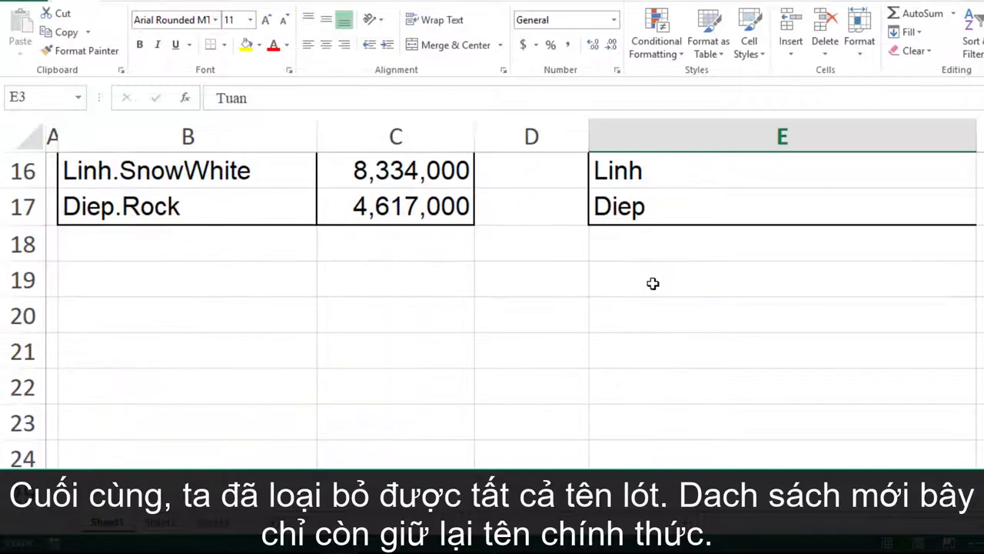
scroll(662, 296, "up", 2)
left_click(716, 482)
scroll(683, 433, "up", 3)
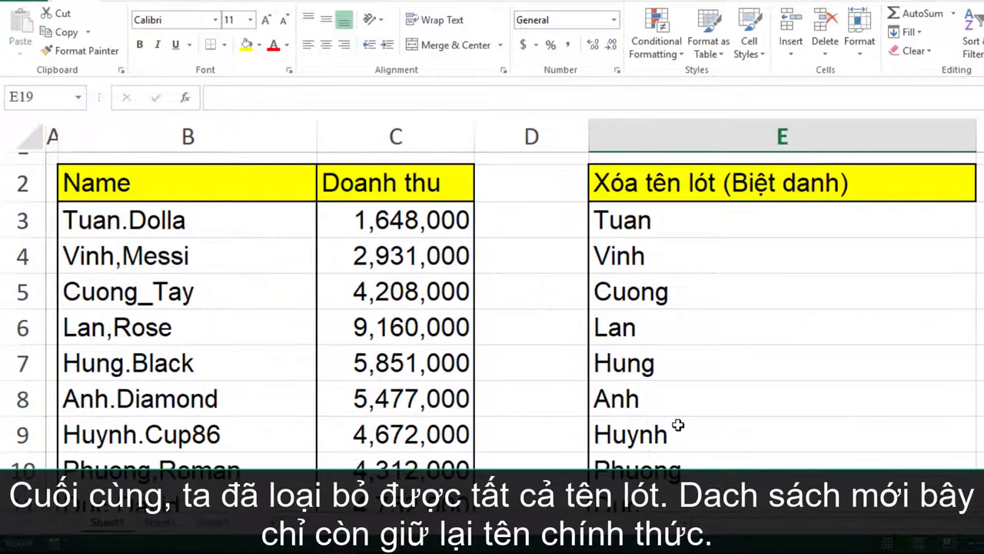
scroll(681, 427, "down", 2)
scroll(679, 420, "down", 2)
scroll(677, 414, "up", 1)
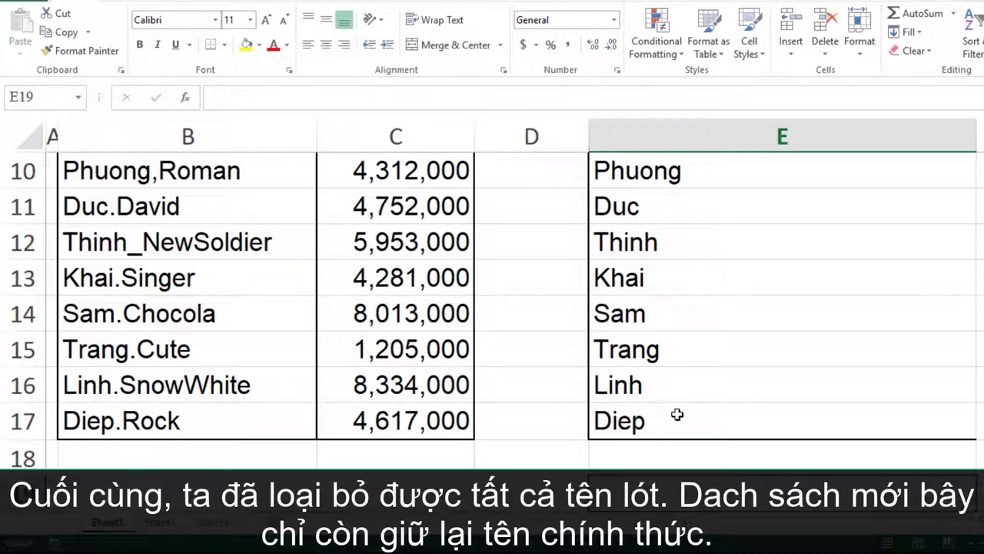
scroll(618, 382, "up", 3)
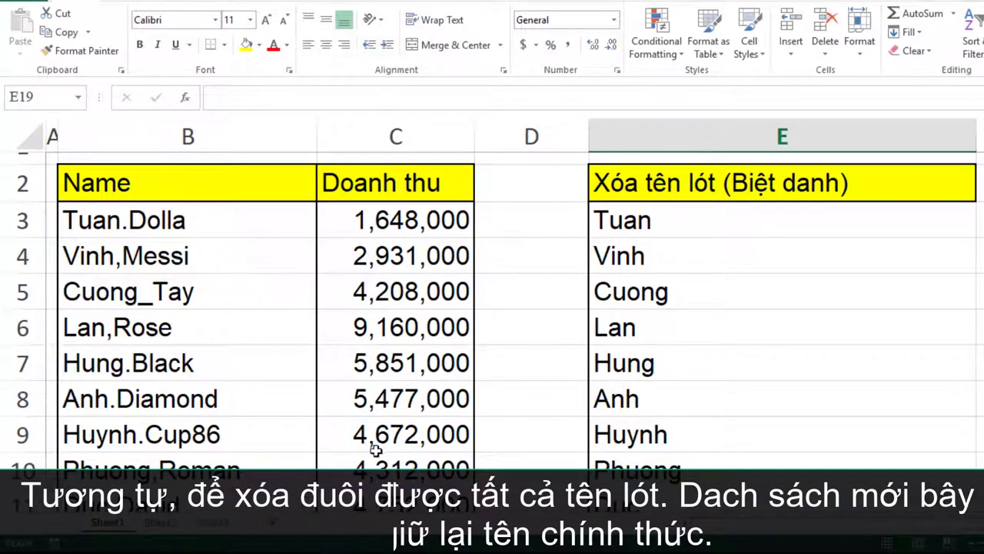
left_click(160, 523)
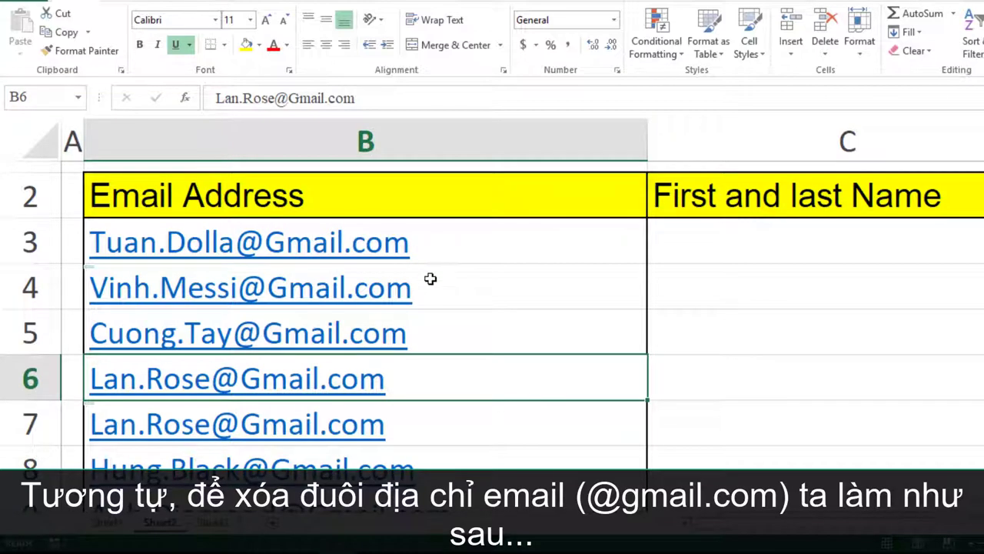
scroll(431, 278, "down", 1)
scroll(429, 281, "down", 2)
scroll(433, 288, "down", 2)
scroll(433, 292, "down", 1)
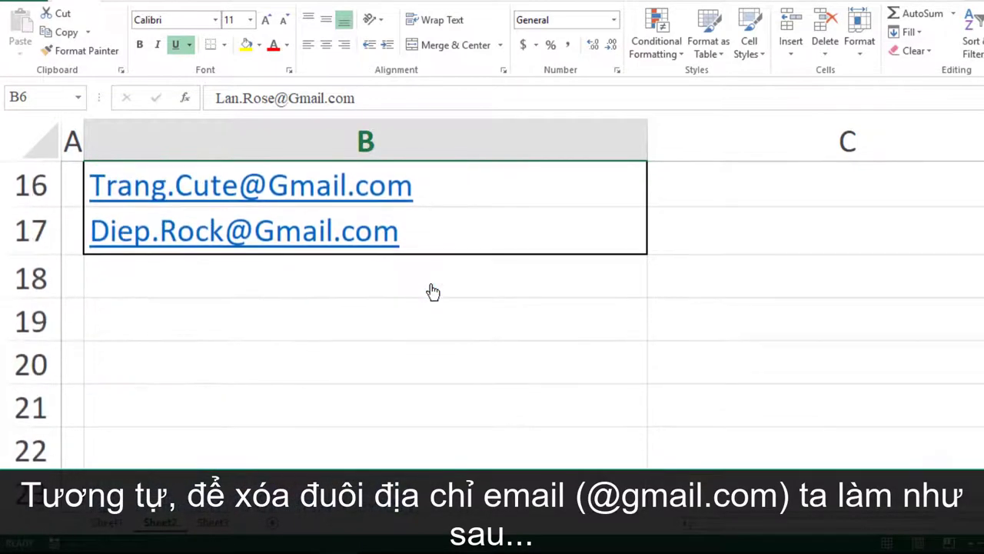
scroll(433, 291, "up", 1)
scroll(433, 291, "up", 1)
scroll(433, 292, "up", 1)
scroll(433, 291, "up", 1)
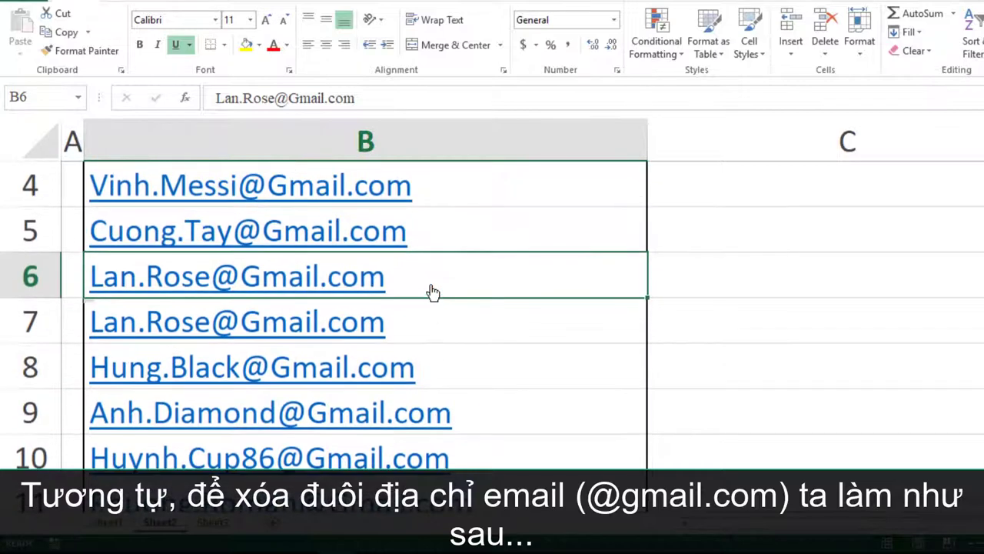
scroll(433, 292, "up", 1)
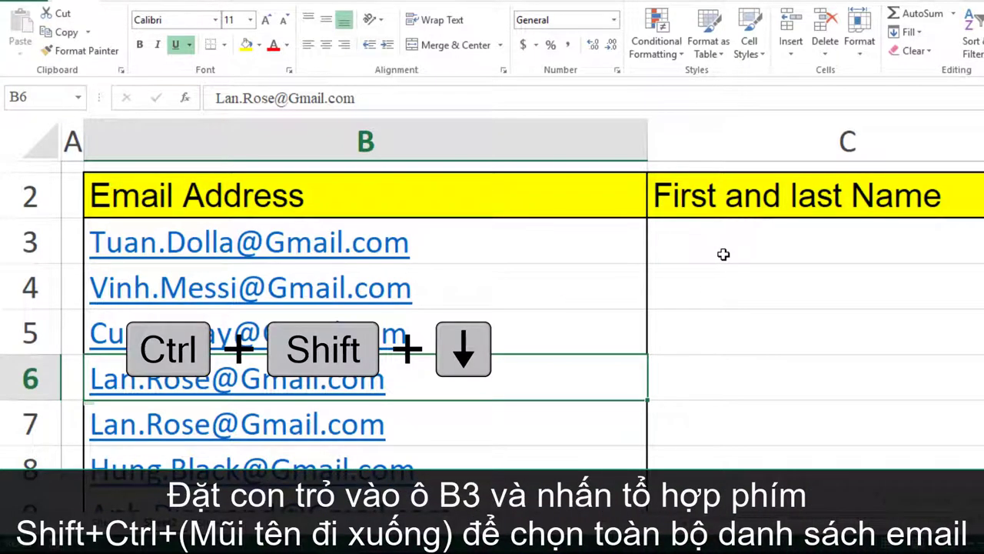
Copy the email addresses from B3 down and paste them into column C at C3
left_click(584, 251)
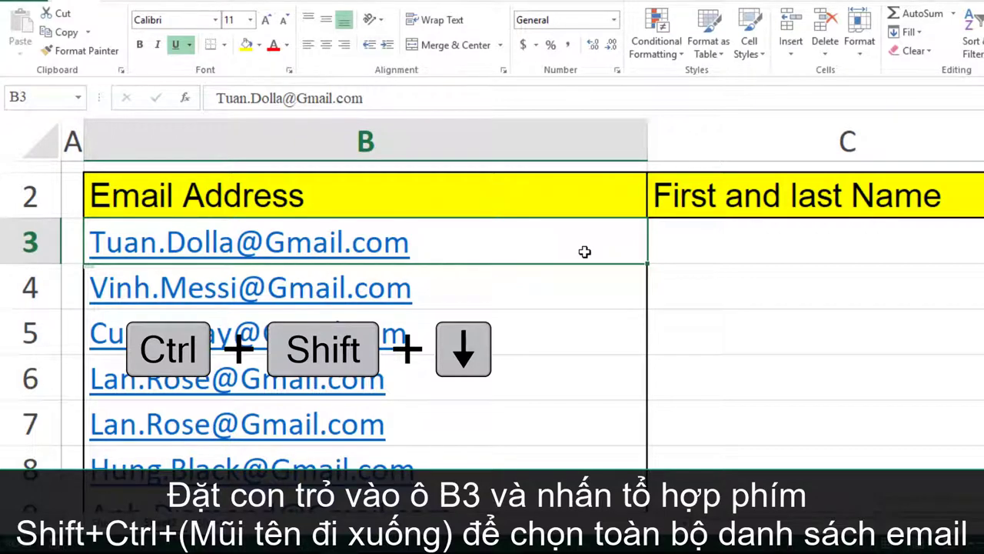
key("ctrl+shift+Down")
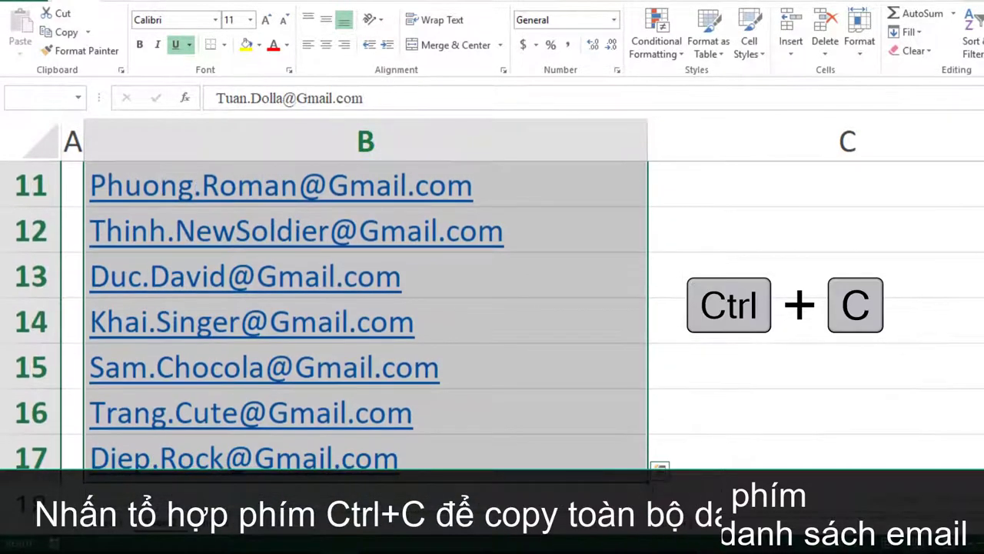
key("ctrl+c")
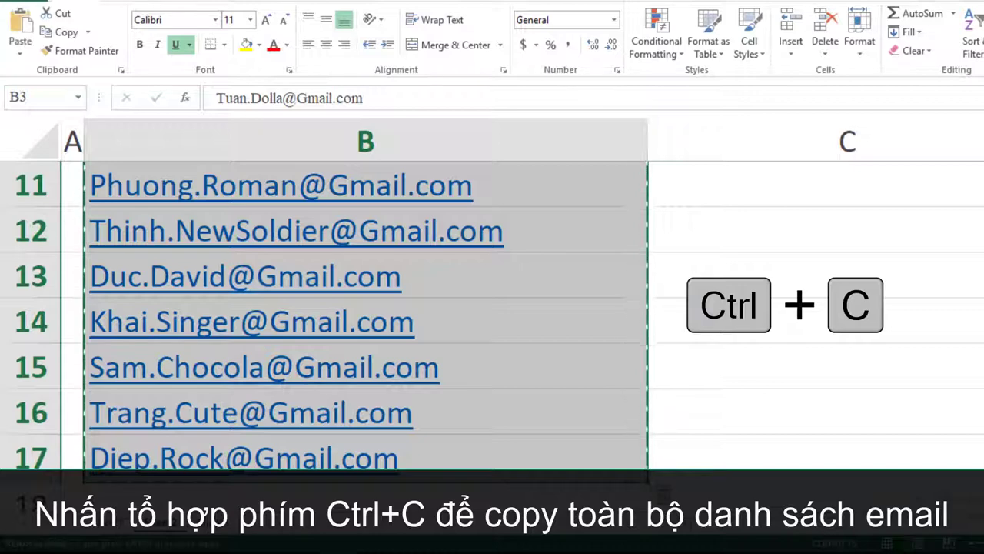
scroll(829, 358, "up", 2)
scroll(828, 358, "up", 1)
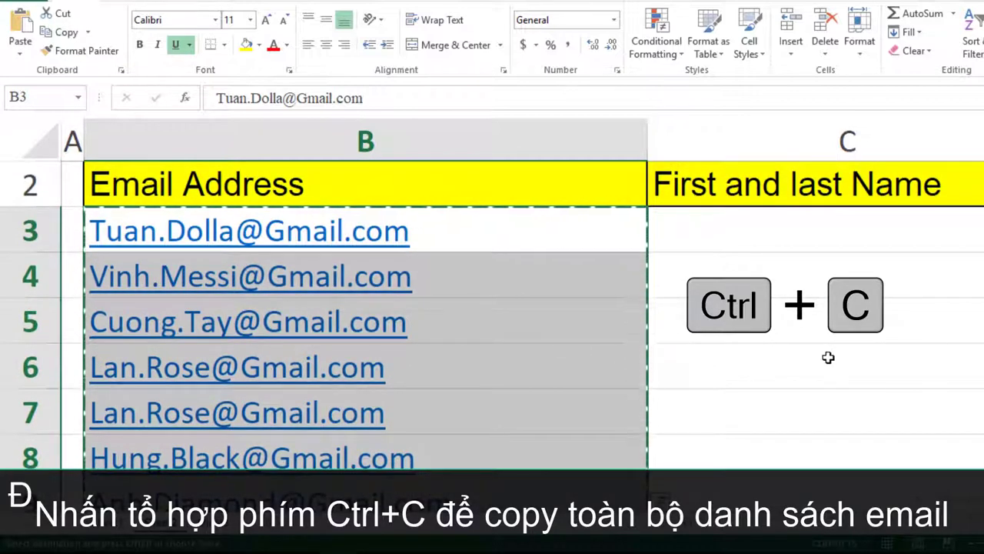
left_click(718, 235)
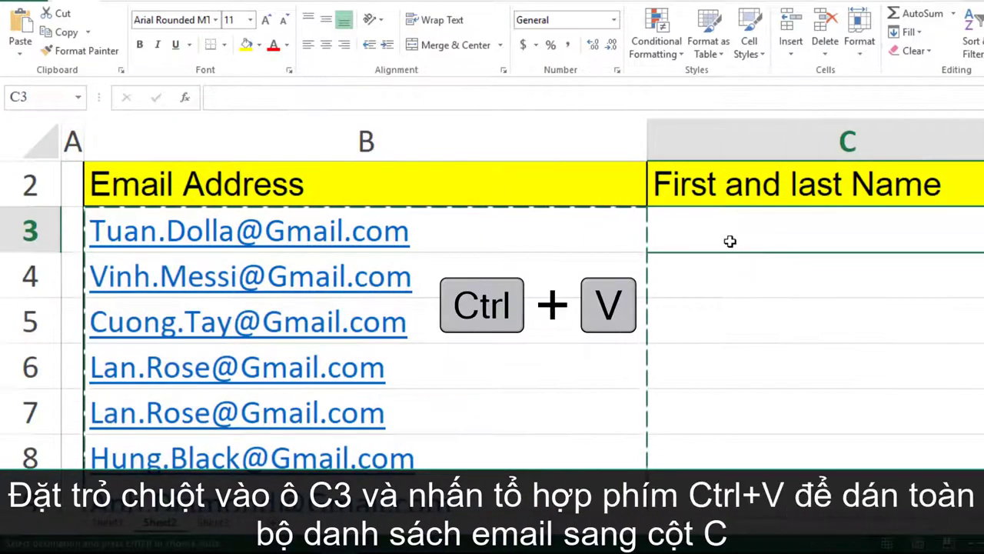
key("ctrl+v")
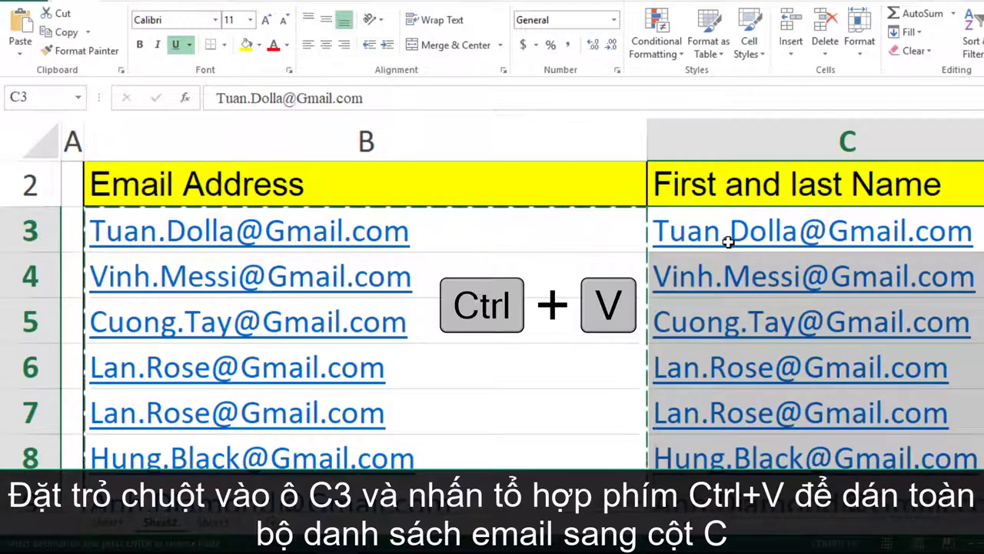
key("Escape")
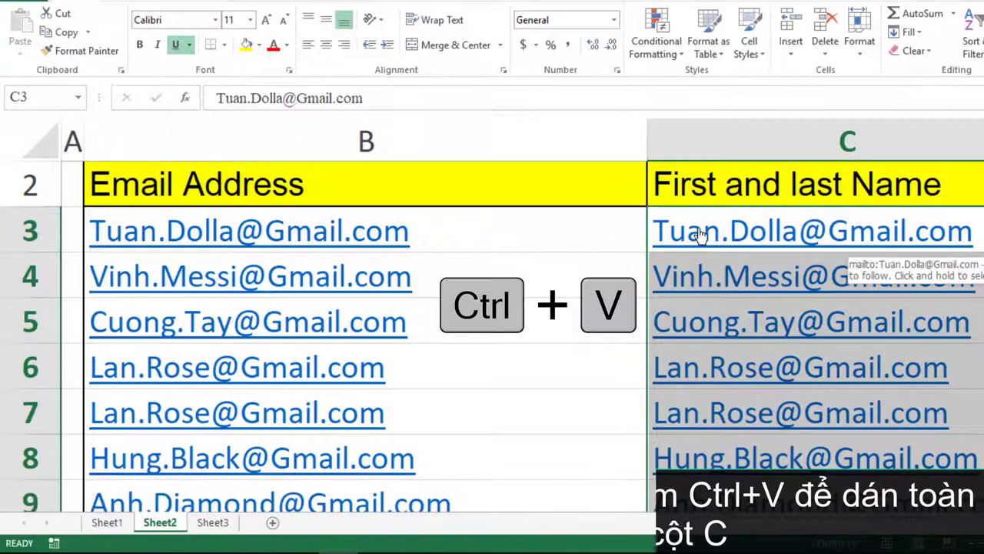
Narrow column B and autofit column C to the pasted email addresses
left_click_drag(635, 139, 586, 148)
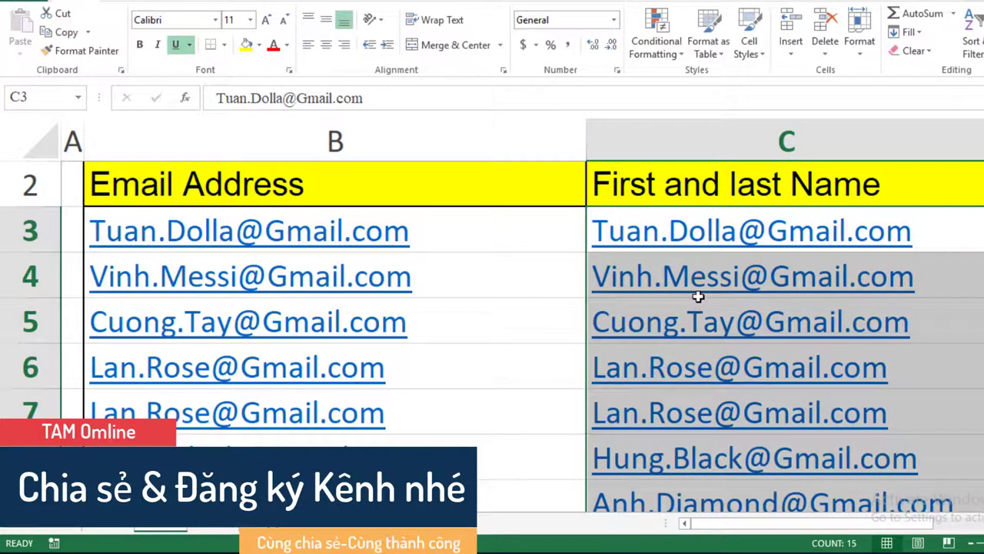
scroll(698, 296, "down", 2)
scroll(698, 293, "down", 1)
scroll(833, 285, "up", 2)
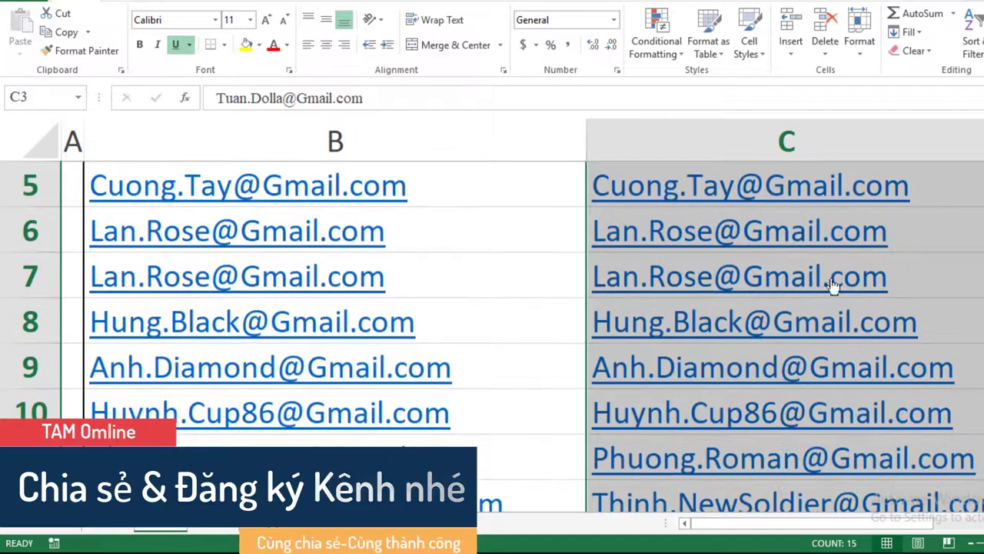
double_click(983, 142)
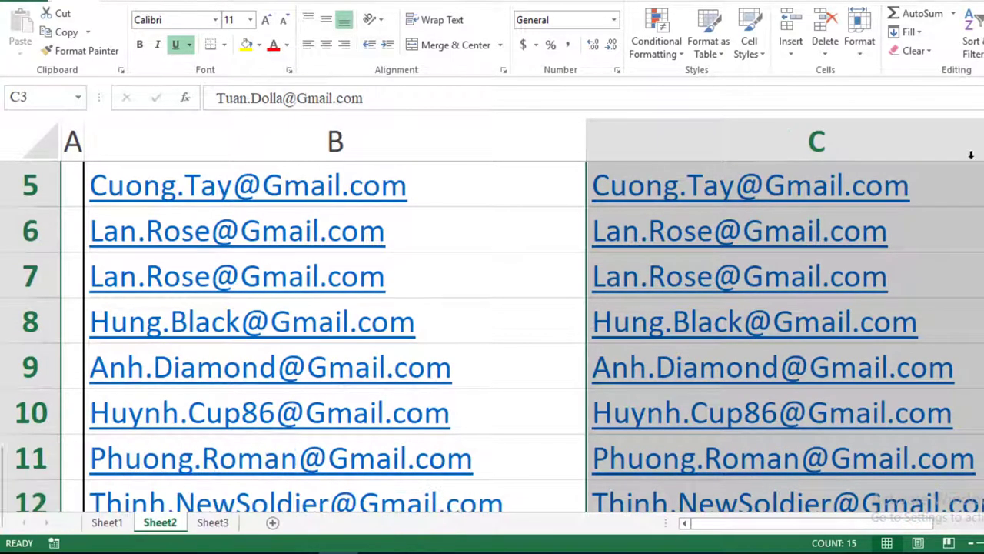
left_click(549, 282)
Select the copied email list from C3 to the bottom of column C
scroll(725, 248, "up", 1)
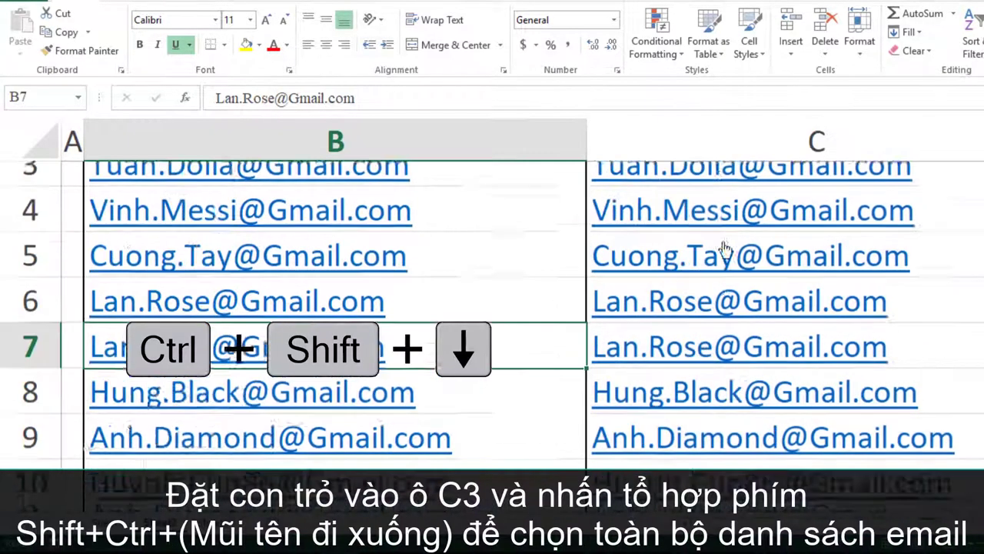
scroll(726, 249, "up", 1)
left_click(977, 243)
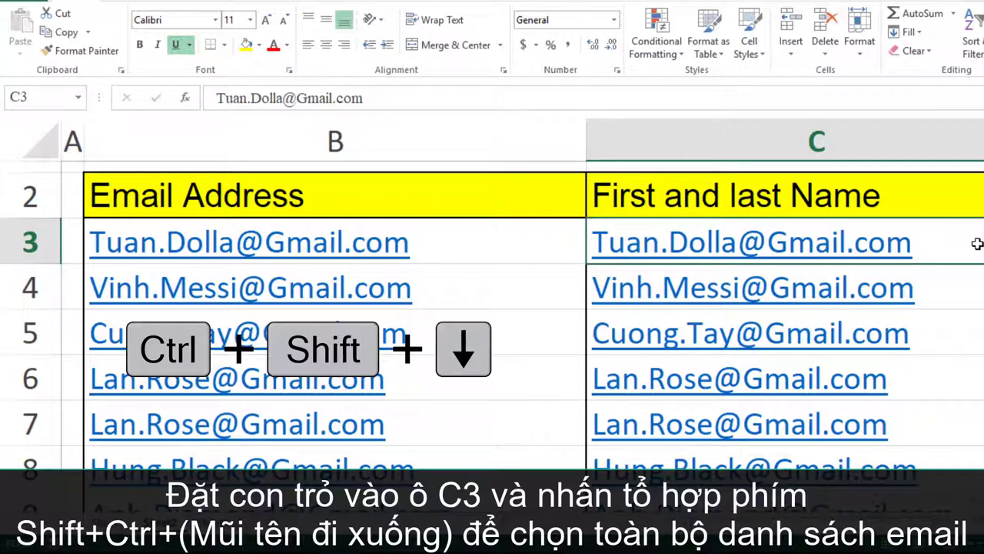
key("ctrl+shift+Down")
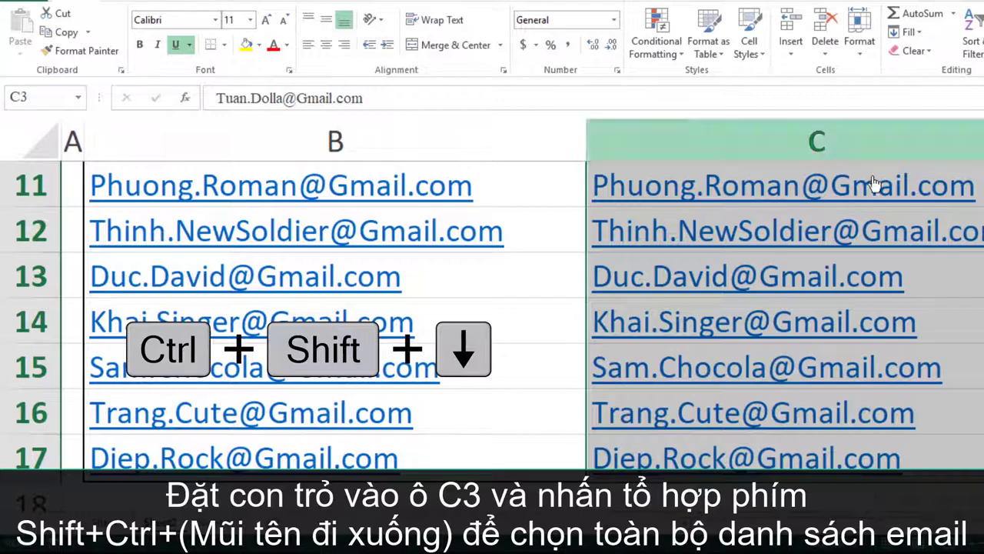
scroll(808, 341, "up", 2)
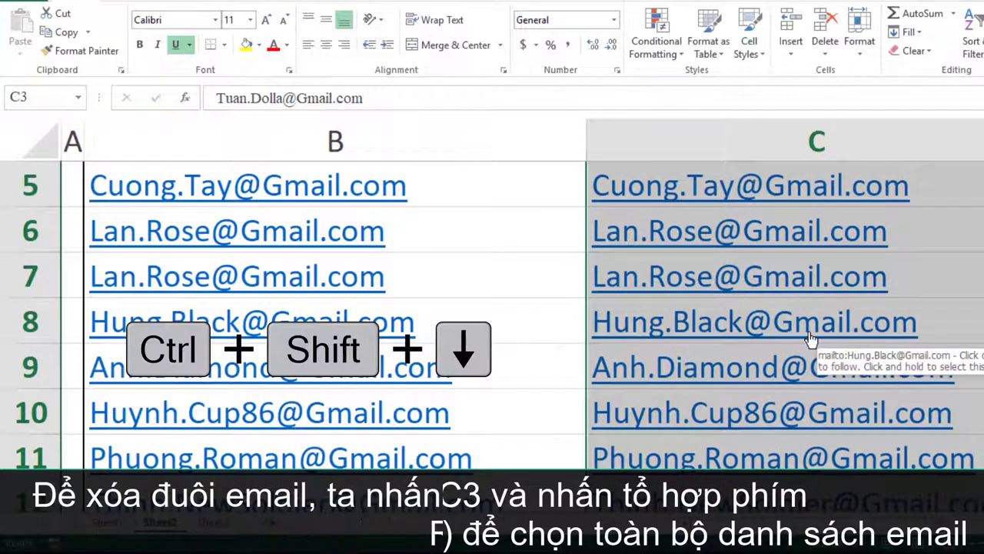
Replace @* with nothing to strip the domain from all 15 emails
key("ctrl+h")
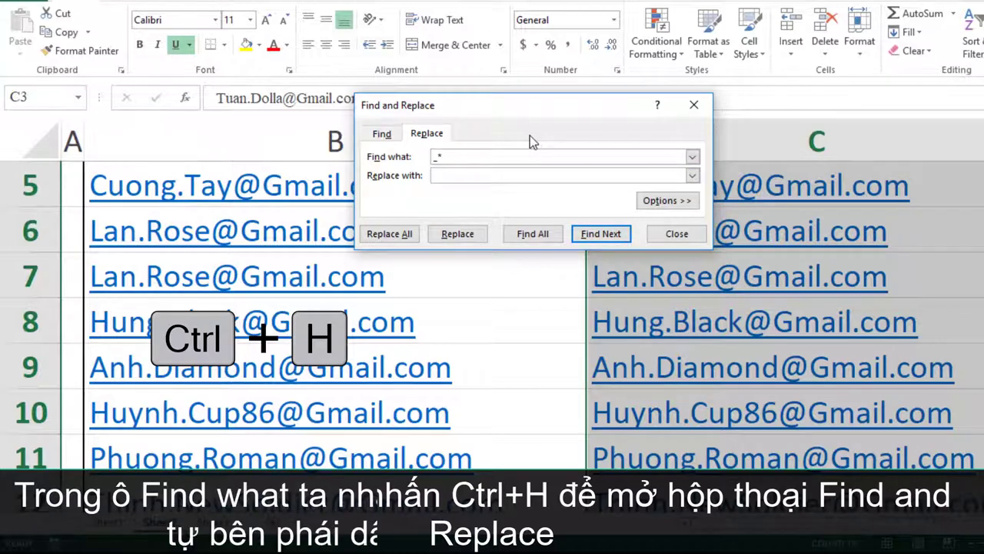
left_click_drag(512, 104, 472, 21)
type("@")
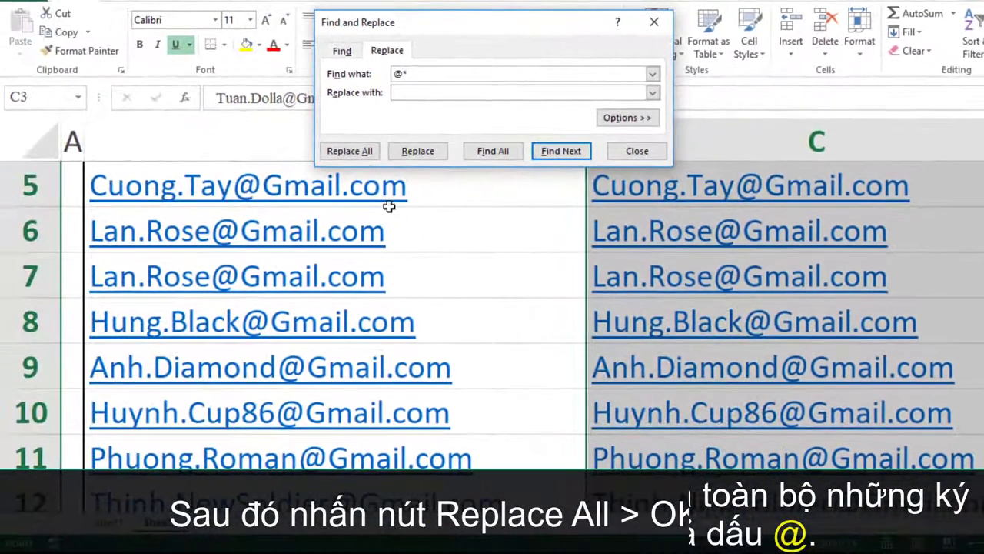
left_click(352, 151)
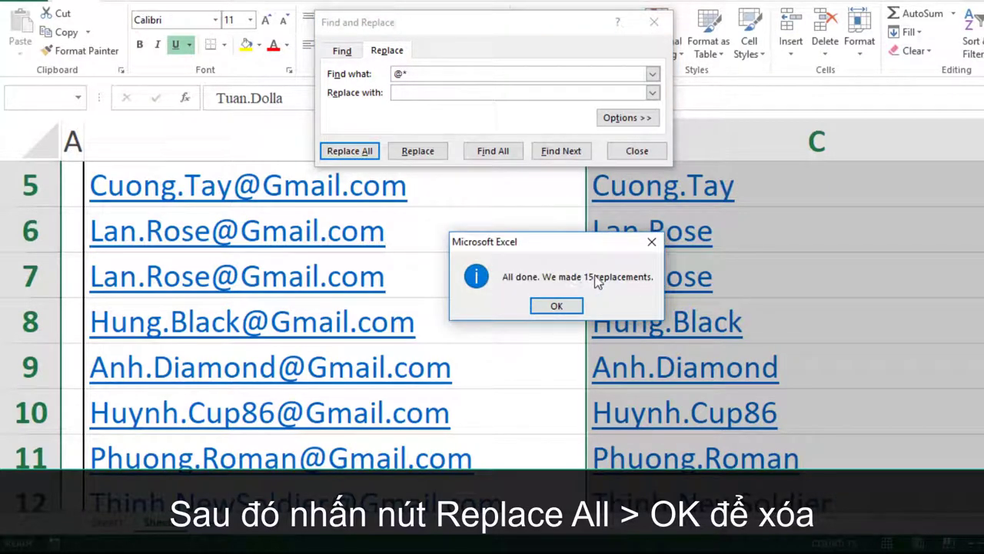
left_click(558, 305)
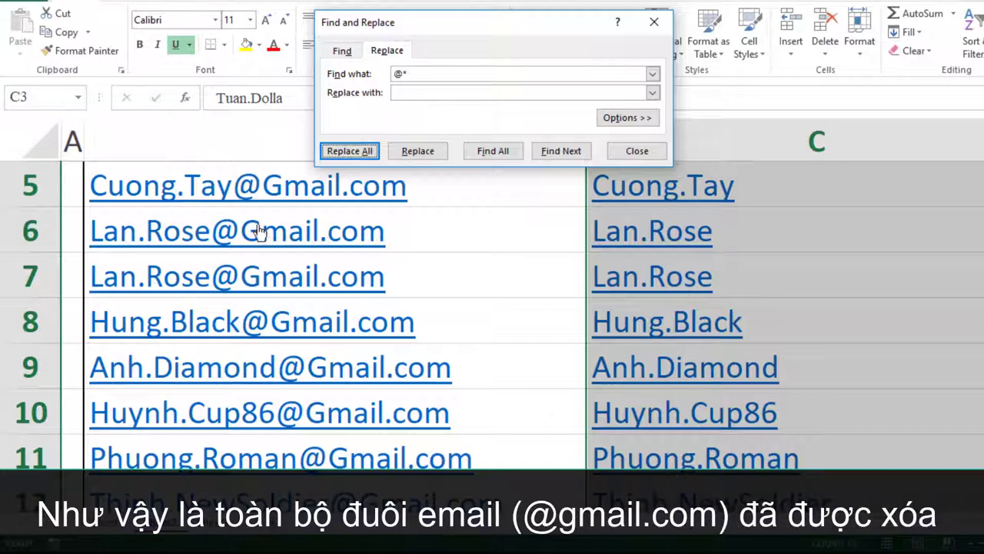
left_click(637, 151)
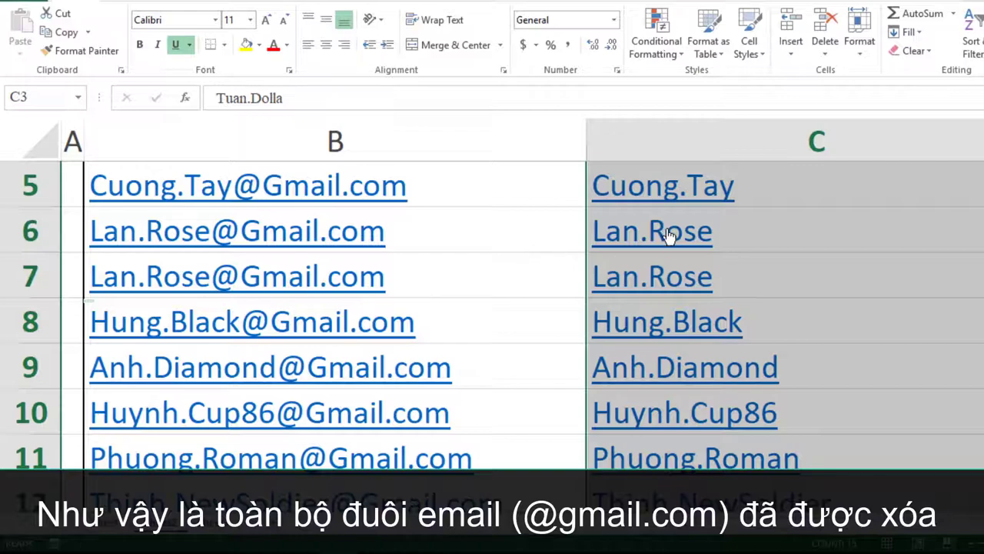
scroll(668, 237, "down", 3)
scroll(666, 231, "up", 3)
scroll(544, 253, "up", 1)
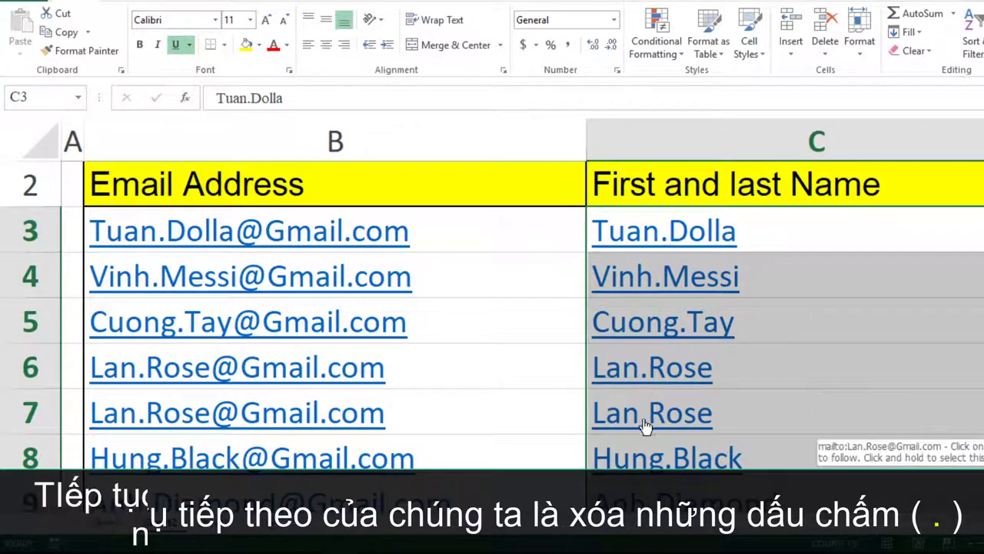
key("ctrl+h")
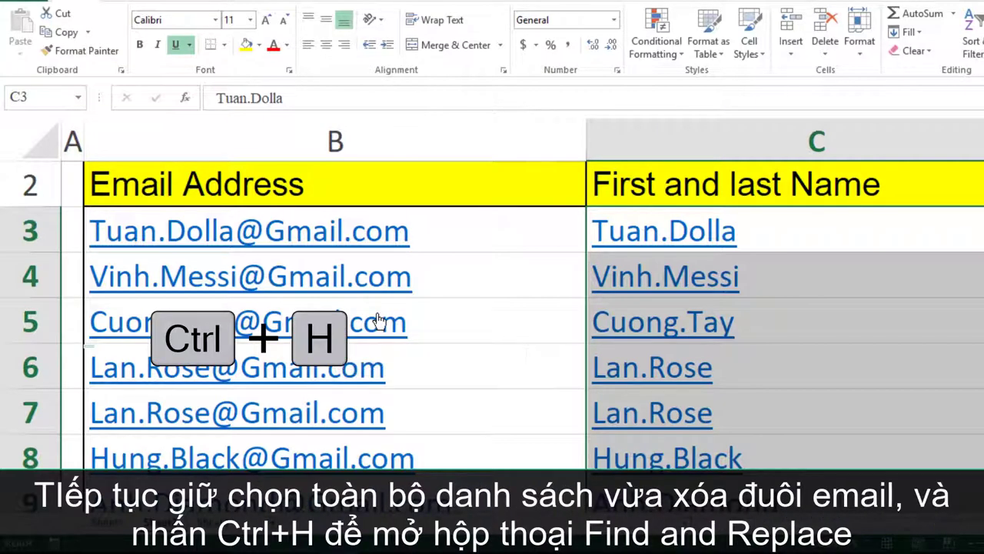
left_click(404, 114)
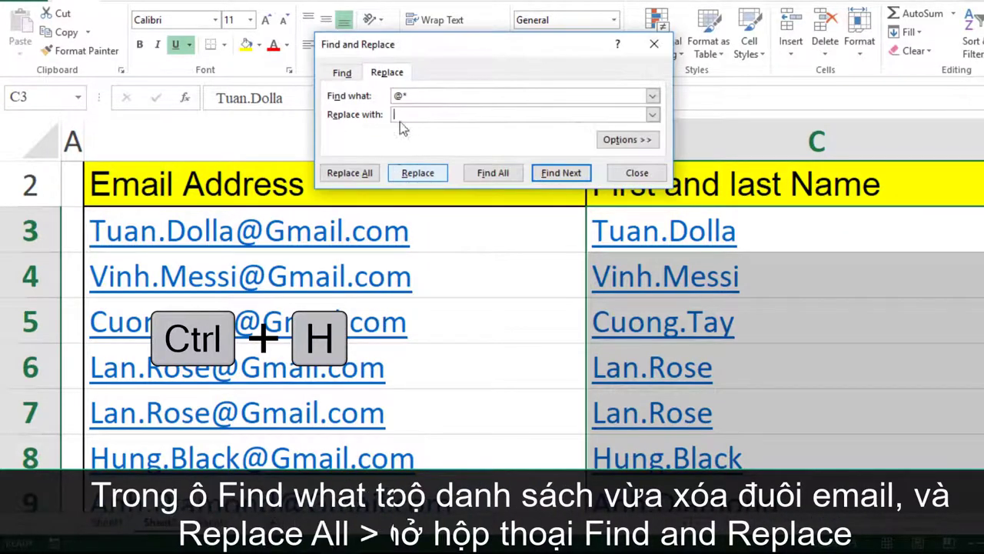
left_click_drag(410, 96, 379, 96)
type(".")
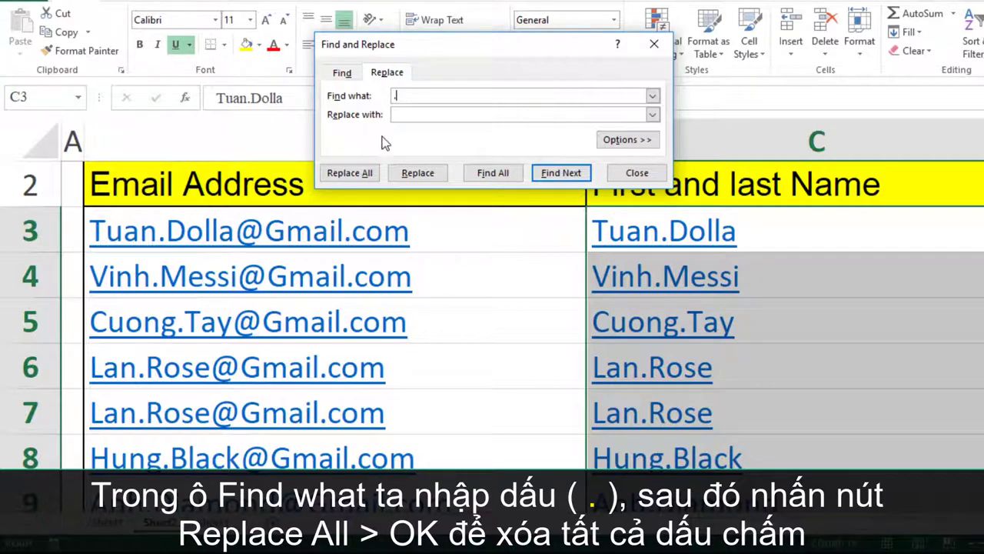
left_click(357, 175)
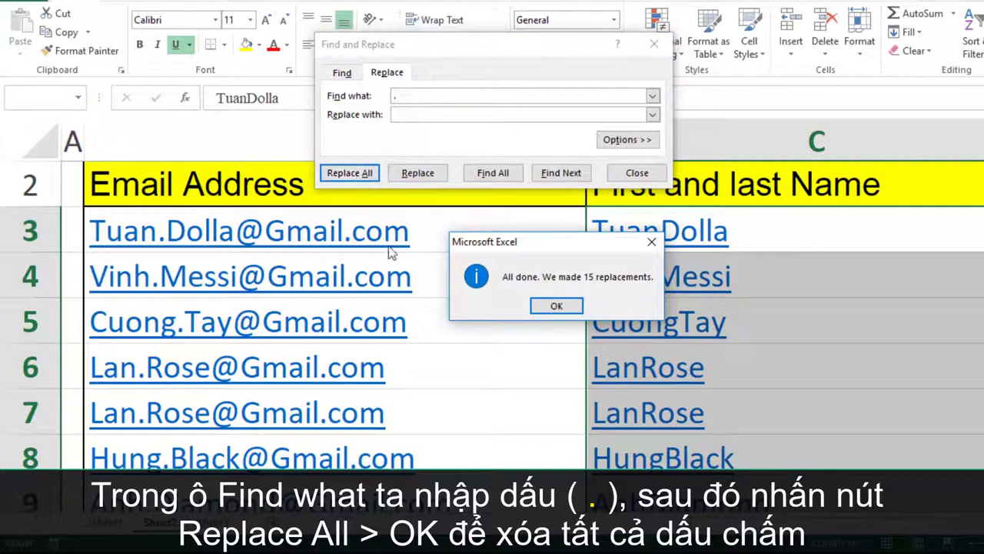
left_click(559, 306)
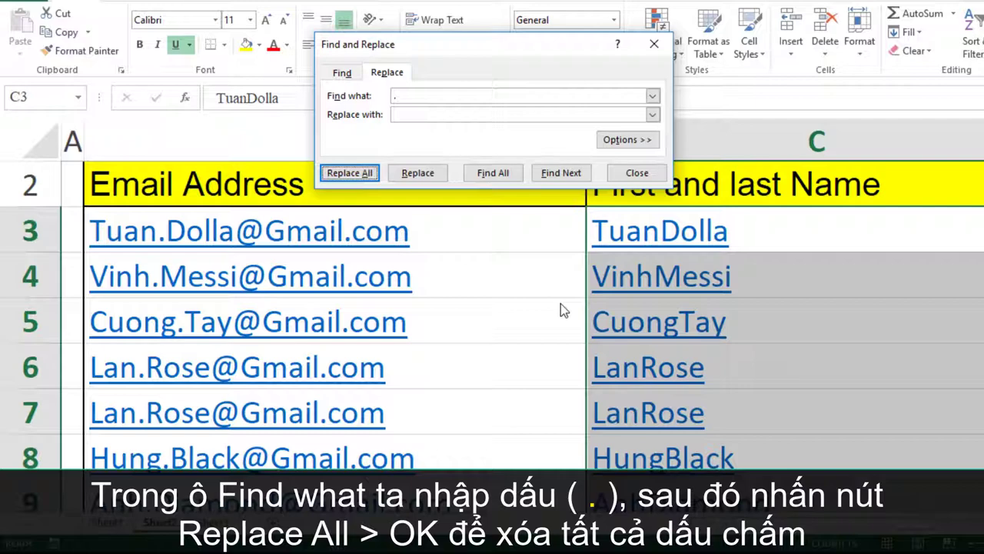
left_click(644, 176)
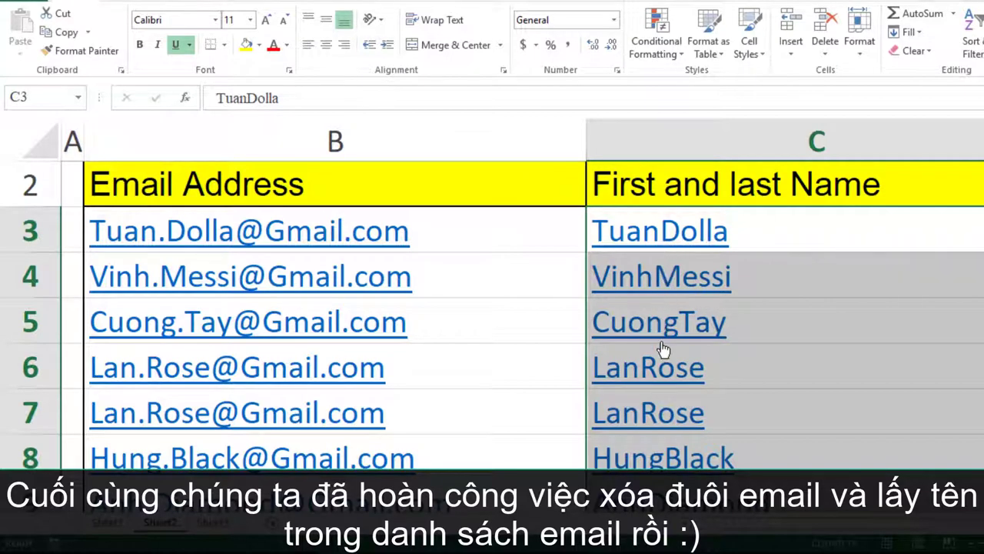
scroll(659, 345, "down", 2)
scroll(660, 342, "down", 1)
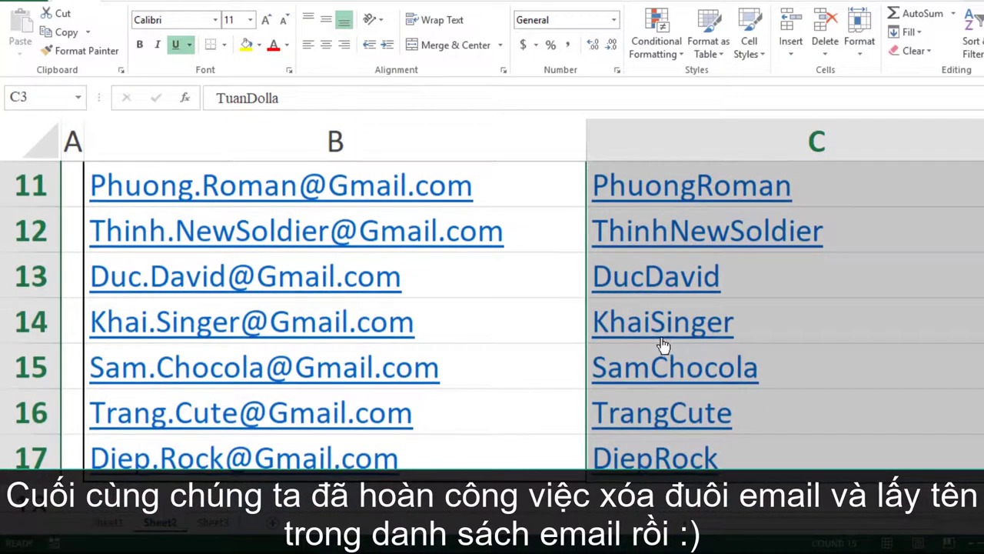
Scroll up and down through the name list to review it
scroll(662, 341, "up", 2)
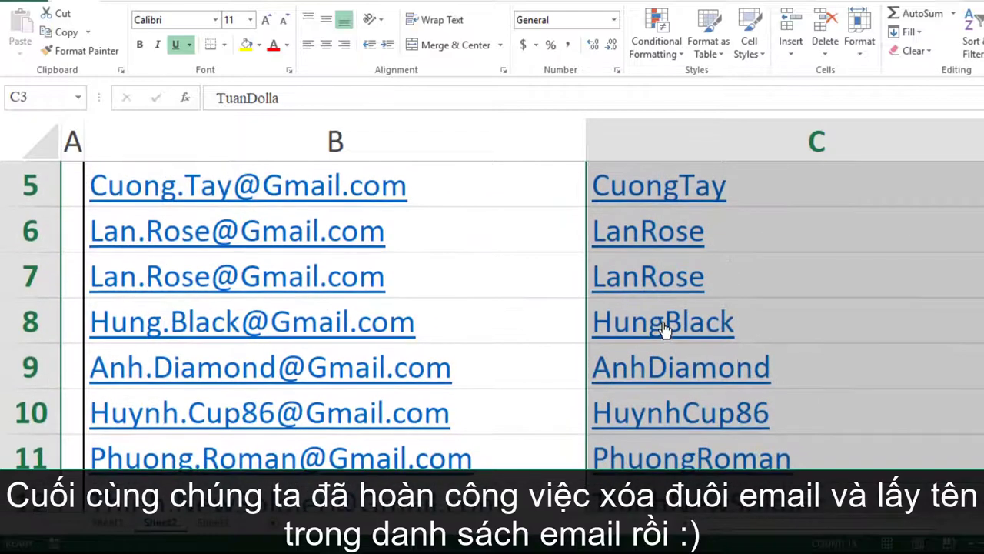
scroll(663, 331, "up", 1)
scroll(663, 315, "down", 1)
scroll(663, 317, "down", 2)
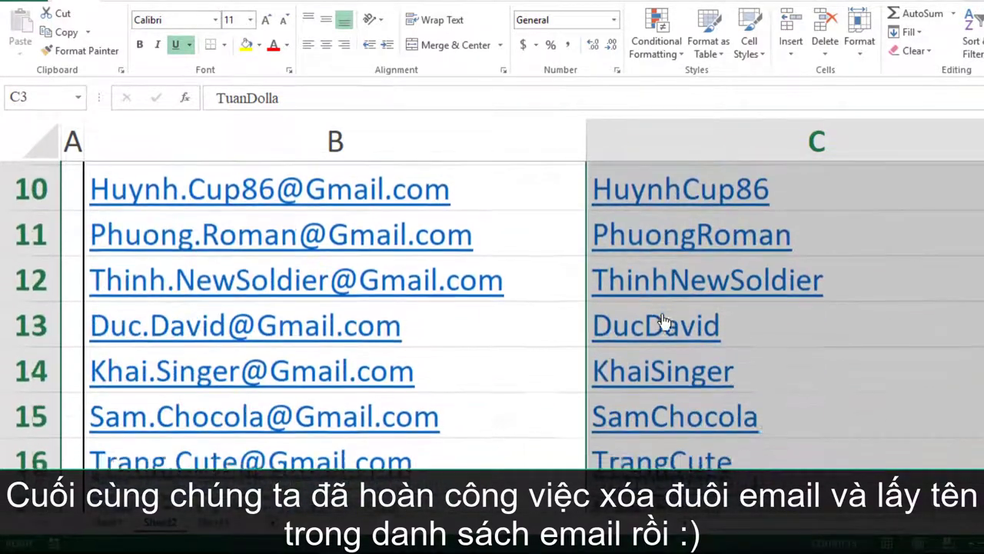
scroll(663, 319, "down", 1)
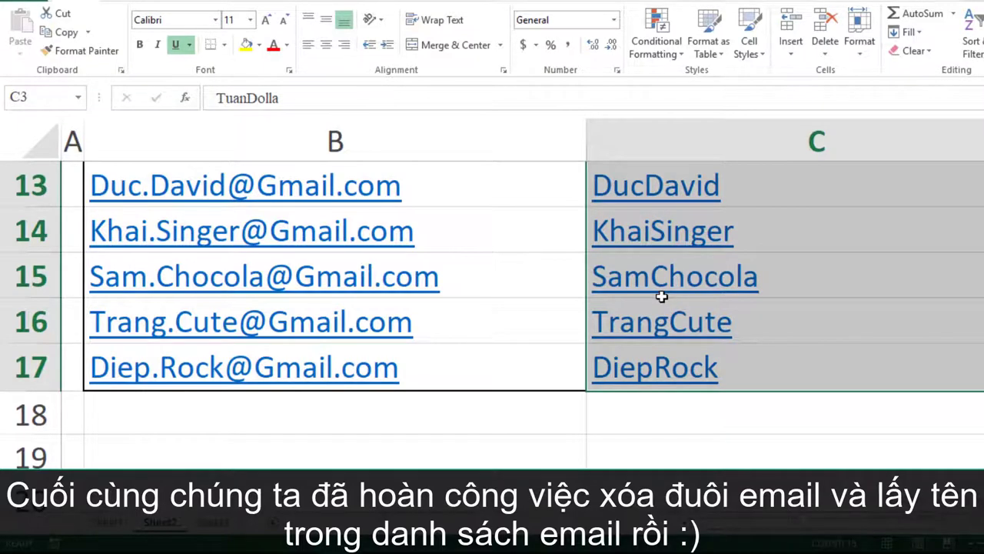
scroll(661, 296, "up", 3)
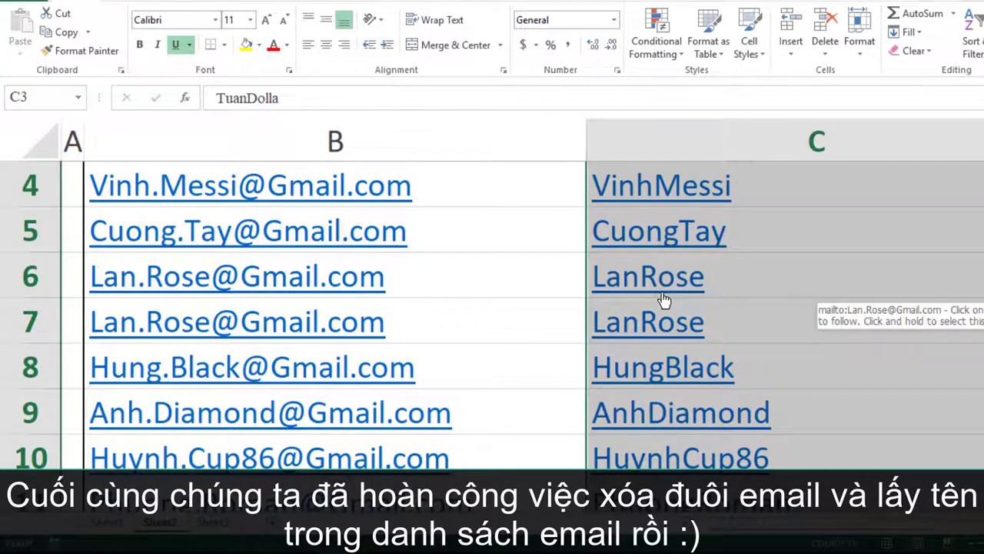
scroll(663, 298, "down", 1)
scroll(661, 292, "down", 2)
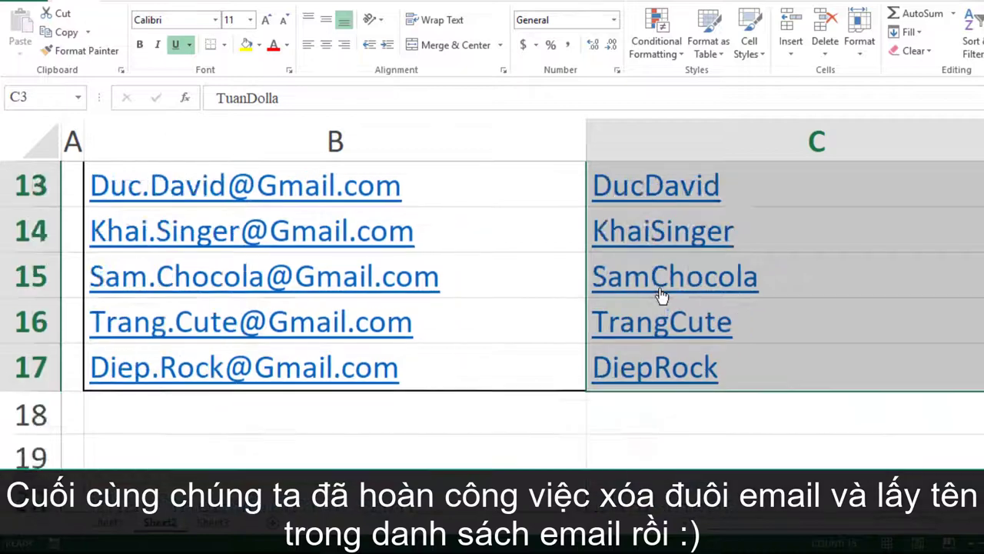
scroll(660, 285, "down", 1)
scroll(659, 283, "up", 3)
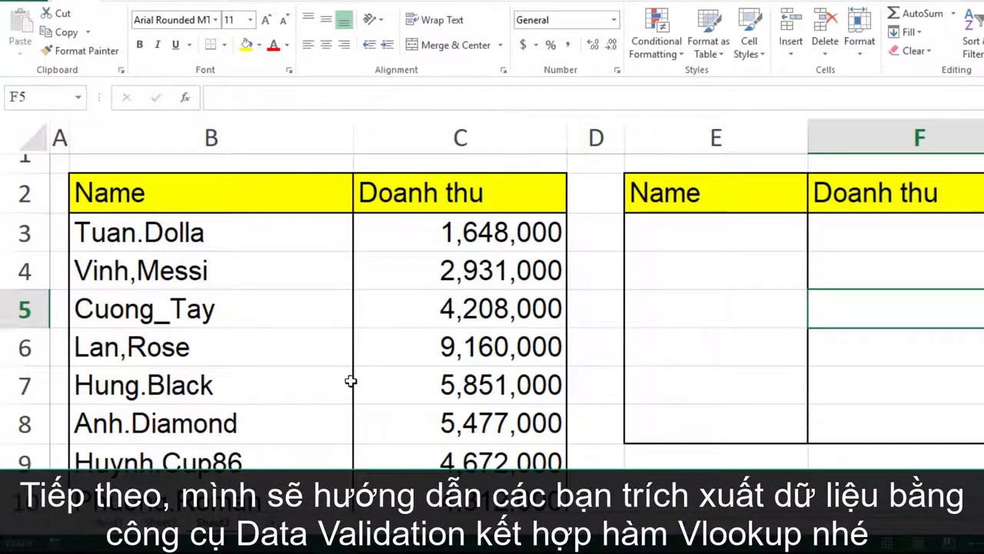
left_click(846, 500)
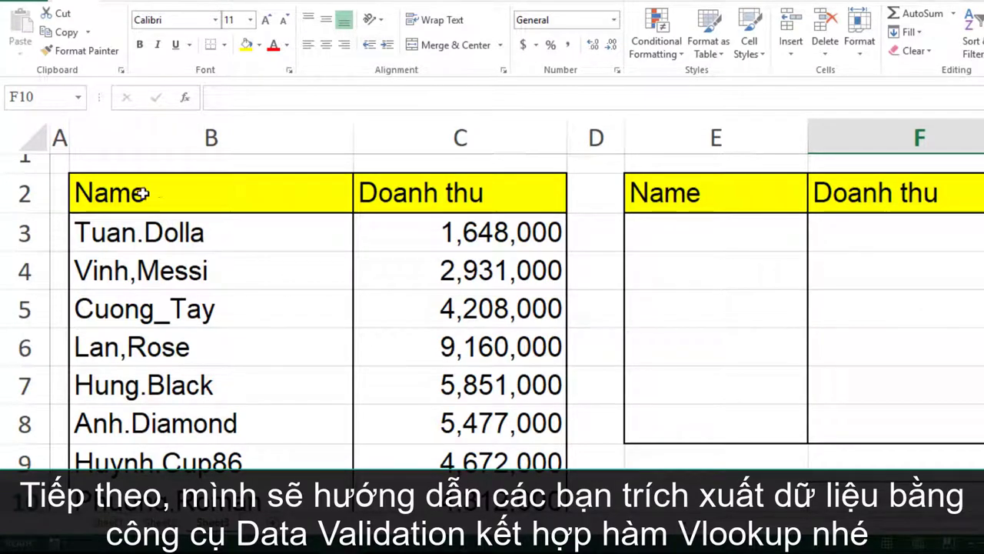
scroll(176, 273, "down", 1)
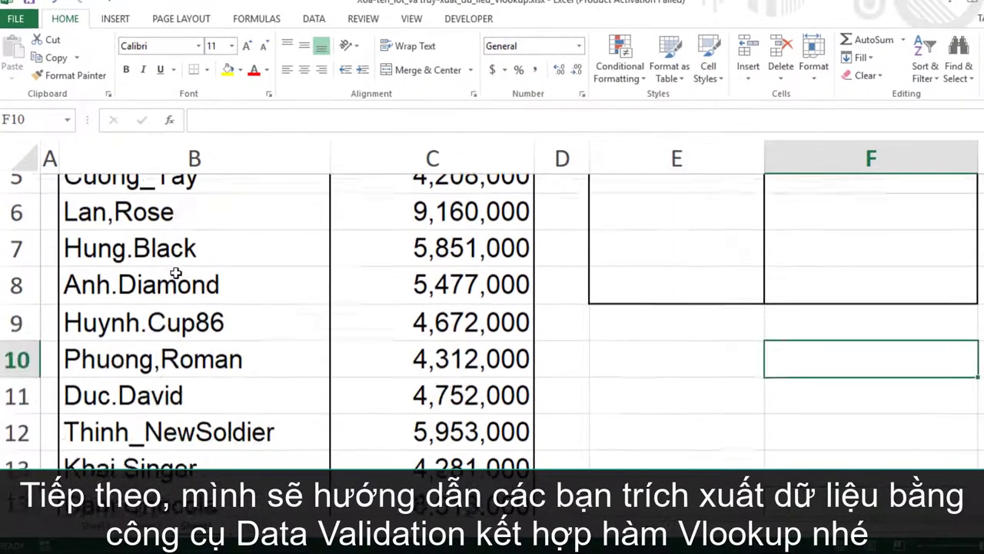
scroll(175, 273, "down", 3)
scroll(167, 336, "down", 1)
scroll(167, 336, "up", 4)
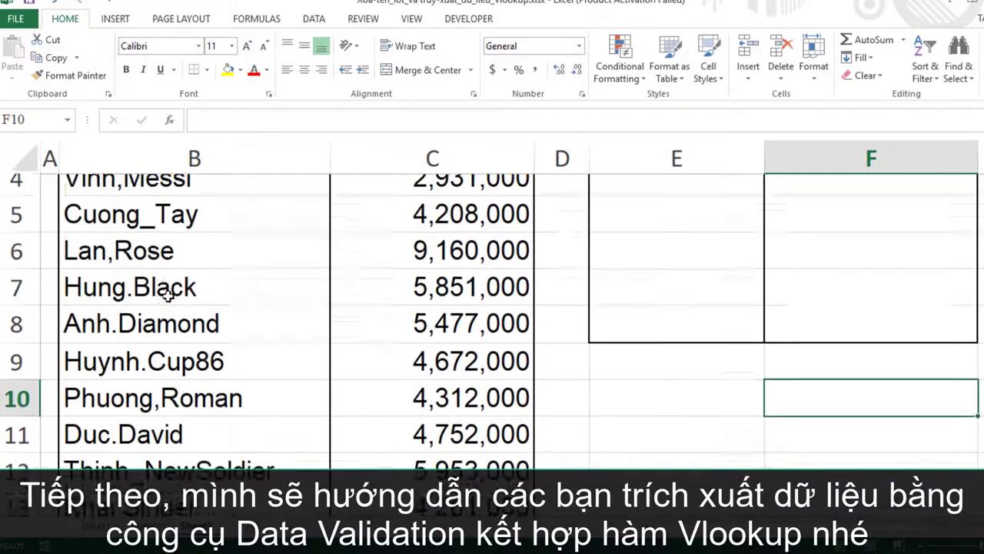
scroll(167, 296, "up", 1)
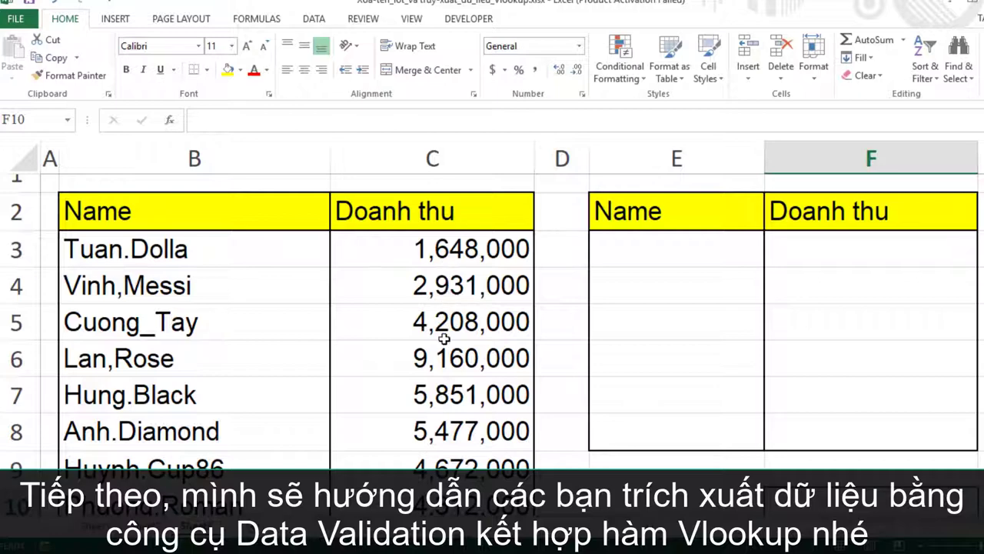
scroll(445, 431, "down", 1)
scroll(445, 430, "down", 2)
scroll(448, 435, "down", 1)
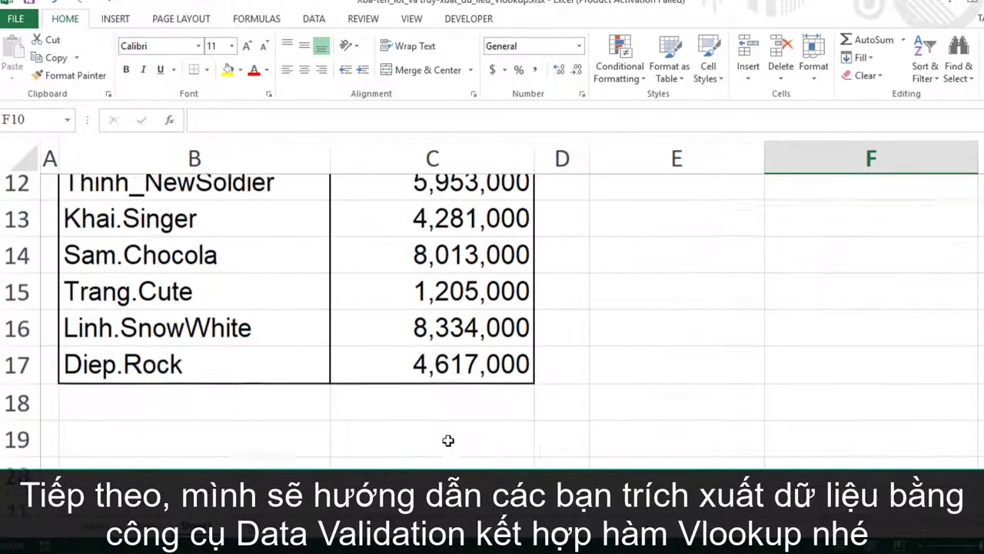
scroll(447, 403, "up", 1)
scroll(446, 399, "up", 3)
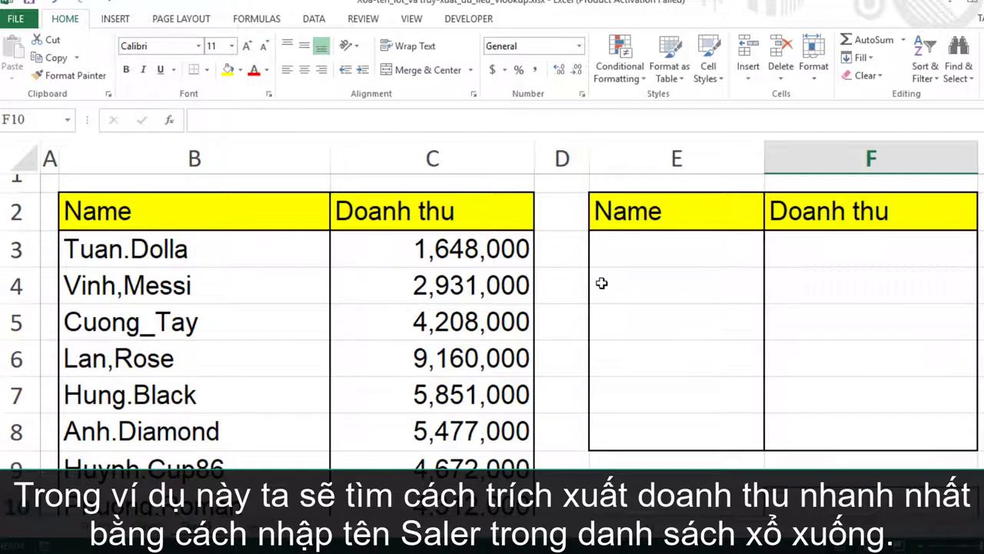
Format-paint blank cell E10 over the lookup rows below row 3, leaving only E3:F3 bordered
left_click(602, 283)
left_click(640, 503)
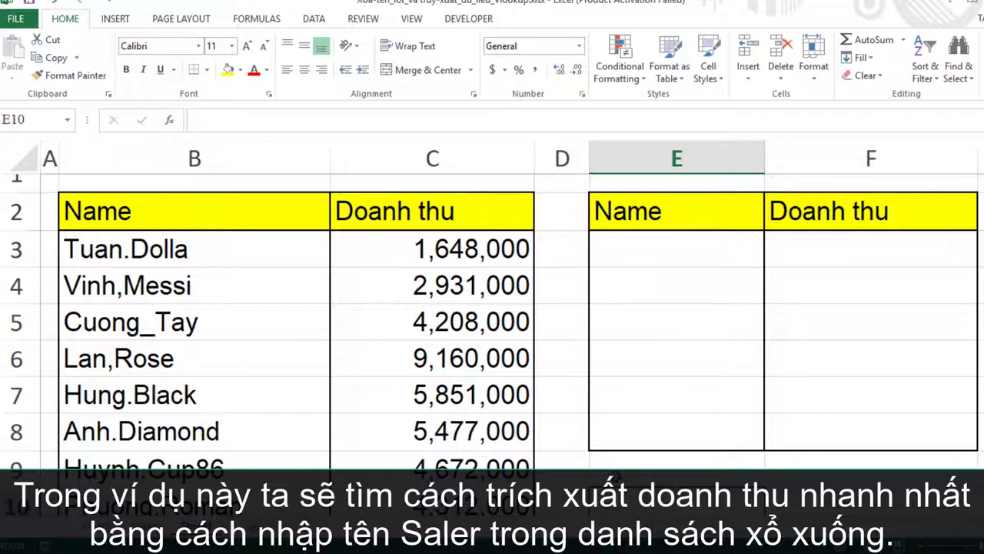
left_click(69, 76)
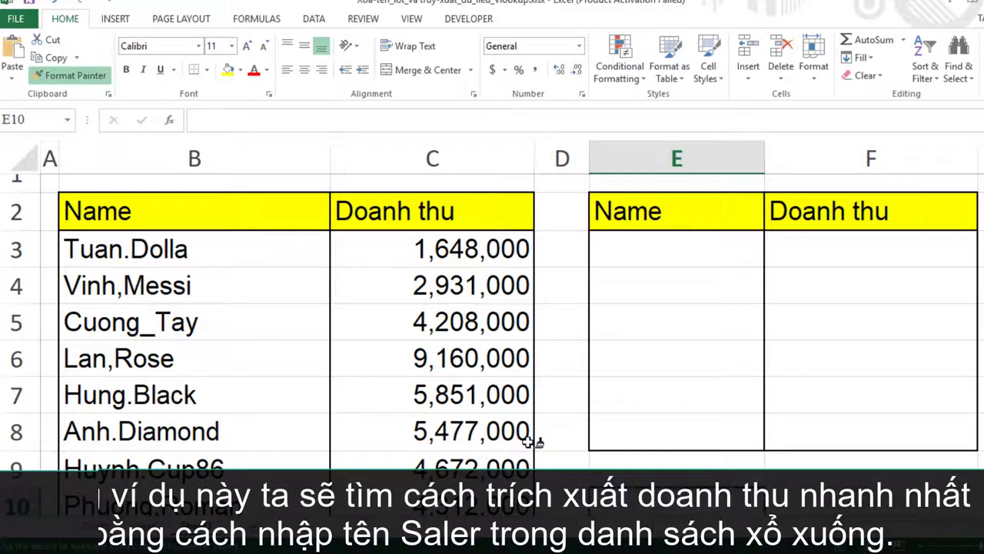
mouse_move(615, 286)
left_mouse_down()
mouse_move(911, 387)
mouse_move(912, 433)
left_mouse_up()
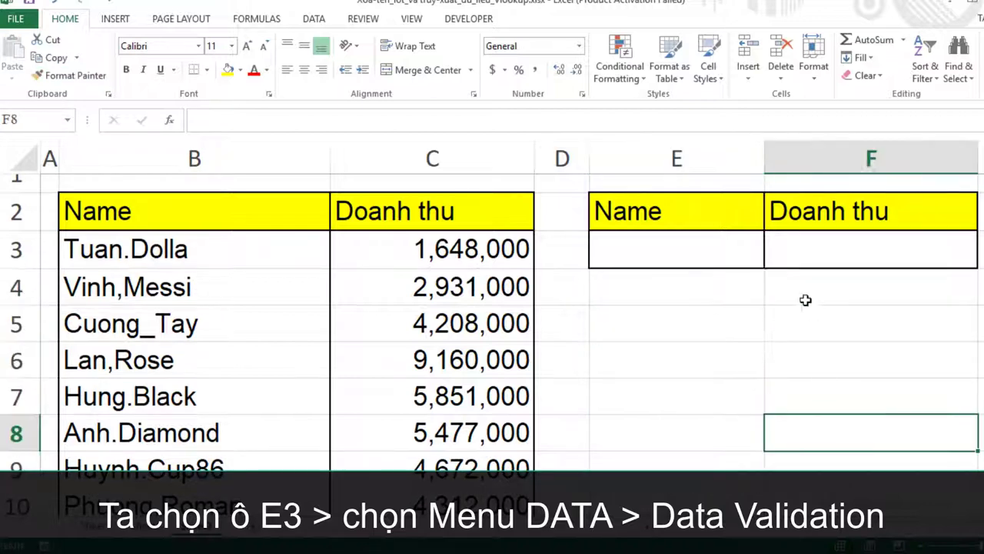
left_click(653, 249)
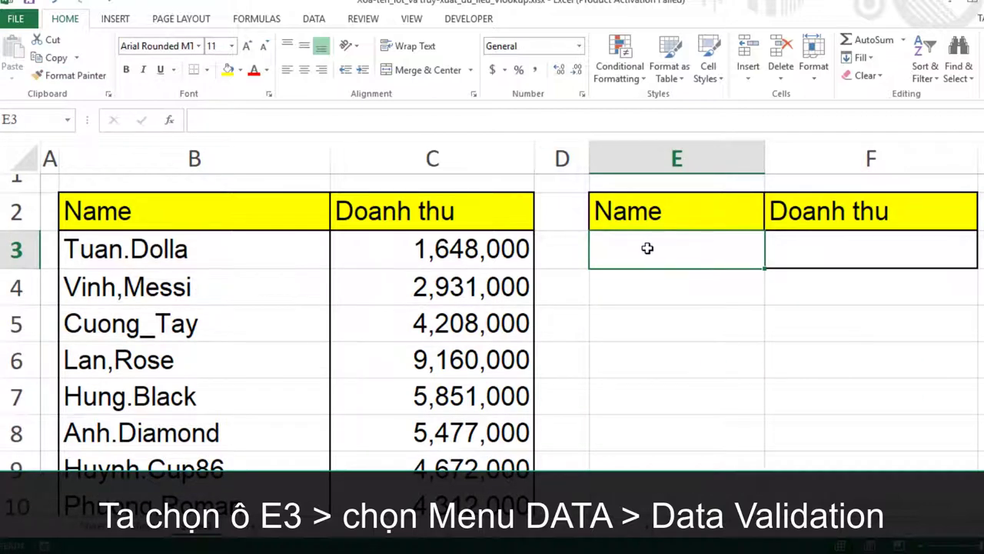
Give E3 a data validation List whose source is the salesperson names in $B$3:$B$17
left_click(314, 19)
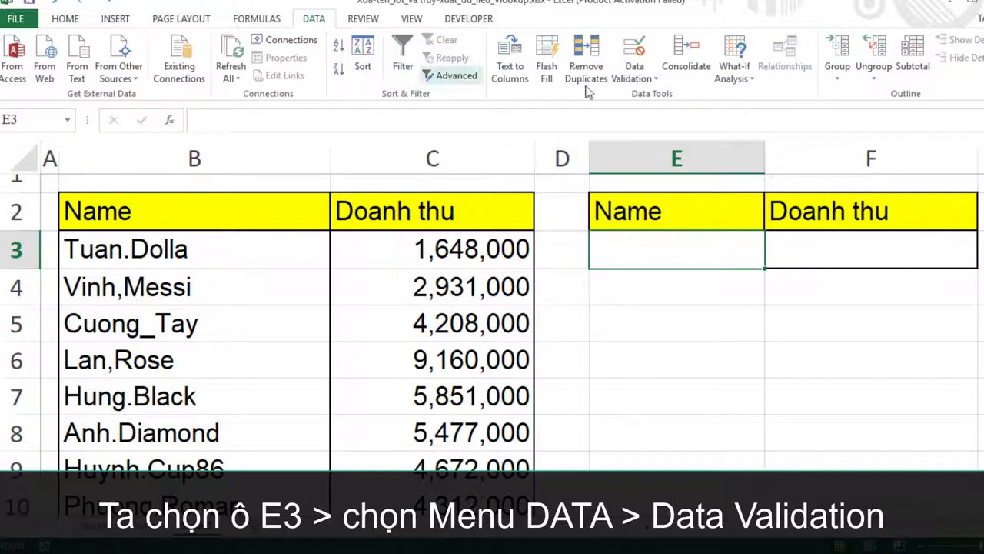
left_click(647, 77)
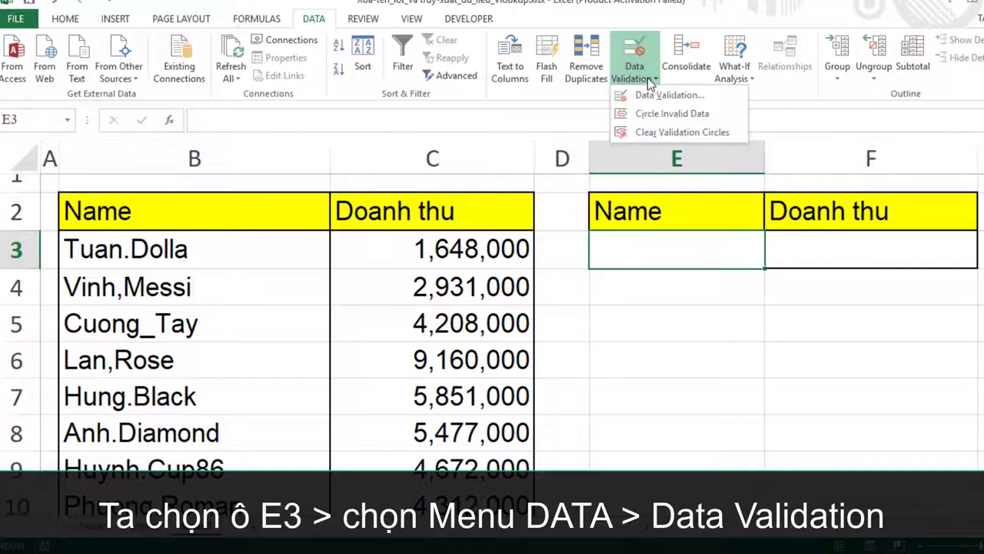
left_click(729, 100)
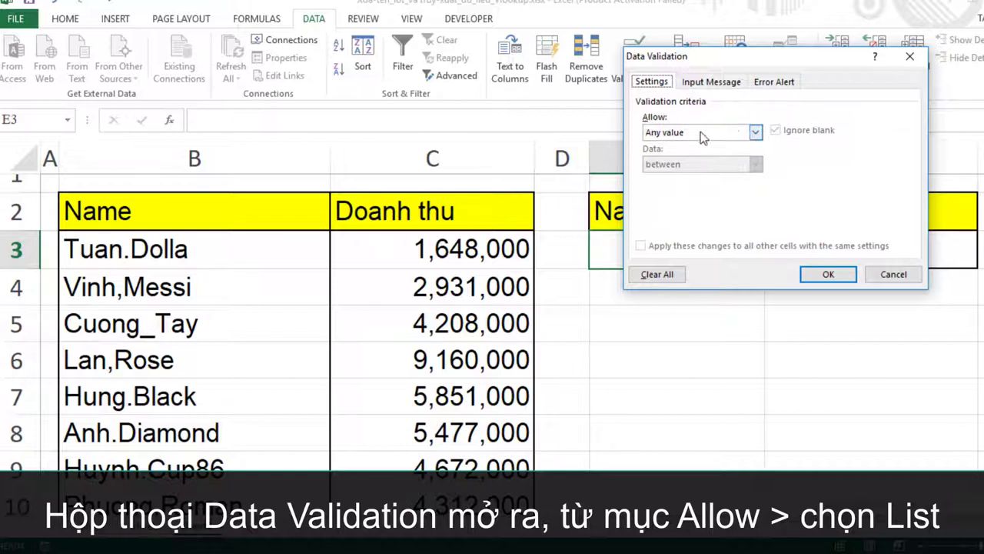
left_click(756, 134)
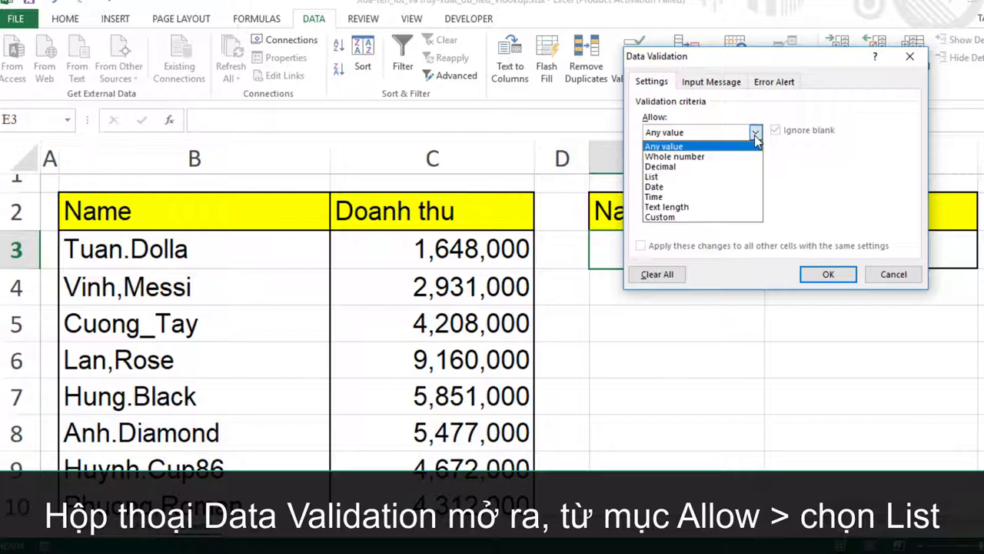
left_click(666, 179)
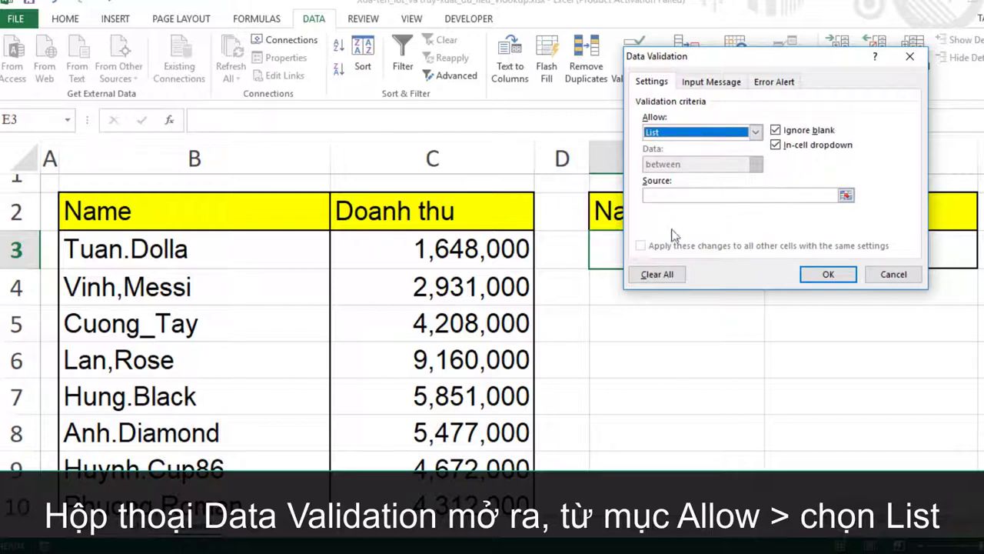
left_click(846, 196)
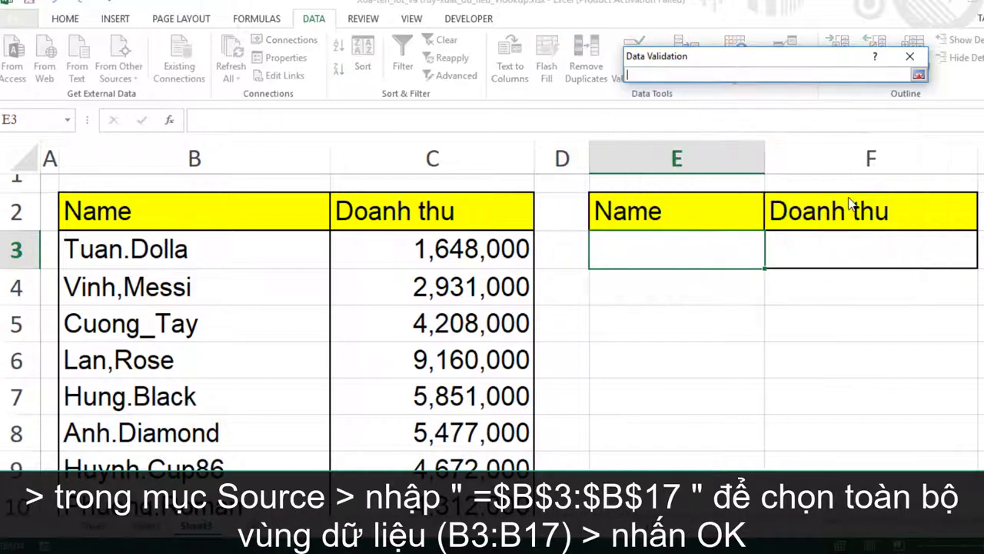
mouse_move(229, 248)
left_mouse_down()
mouse_move(229, 505)
mouse_move(217, 446)
left_mouse_up()
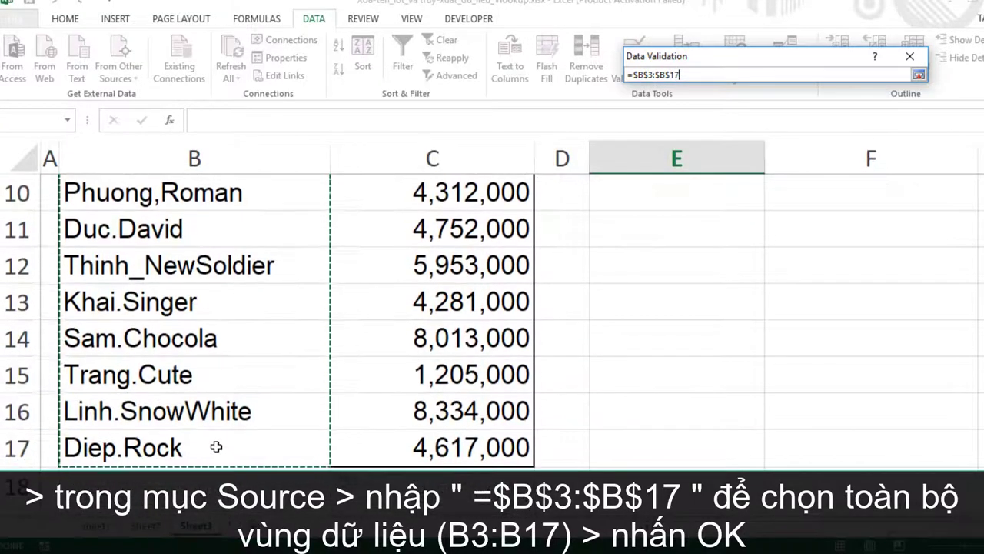
scroll(656, 384, "up", 2)
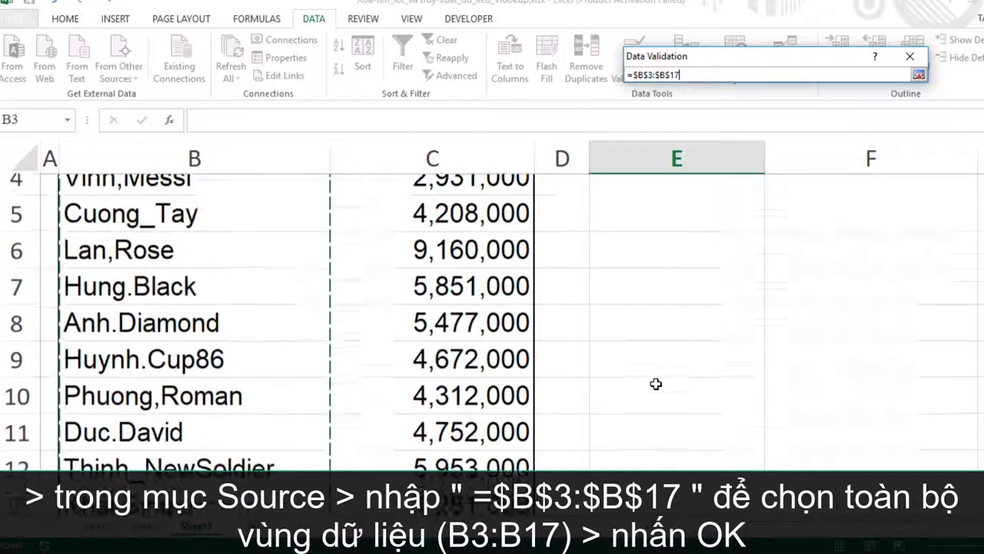
scroll(656, 384, "up", 1)
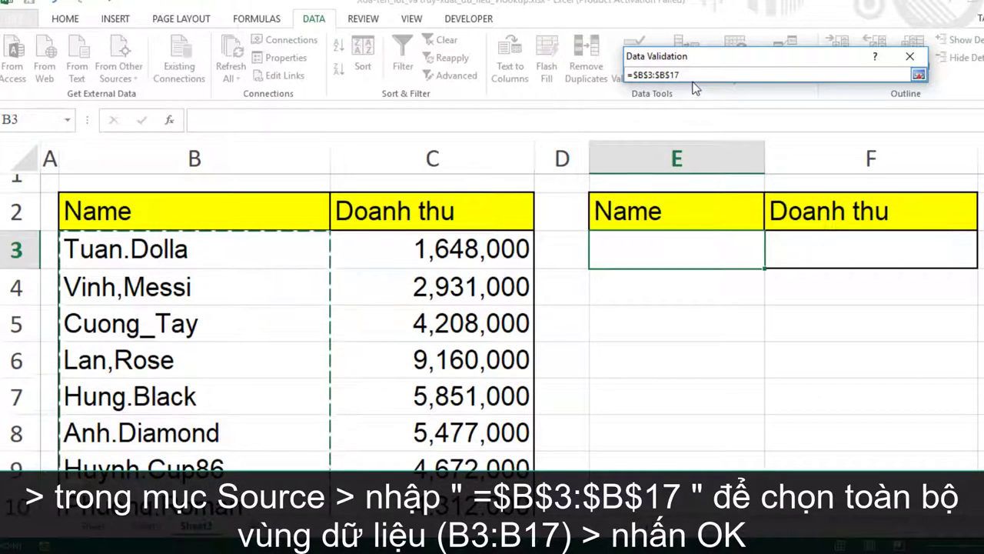
key("Return")
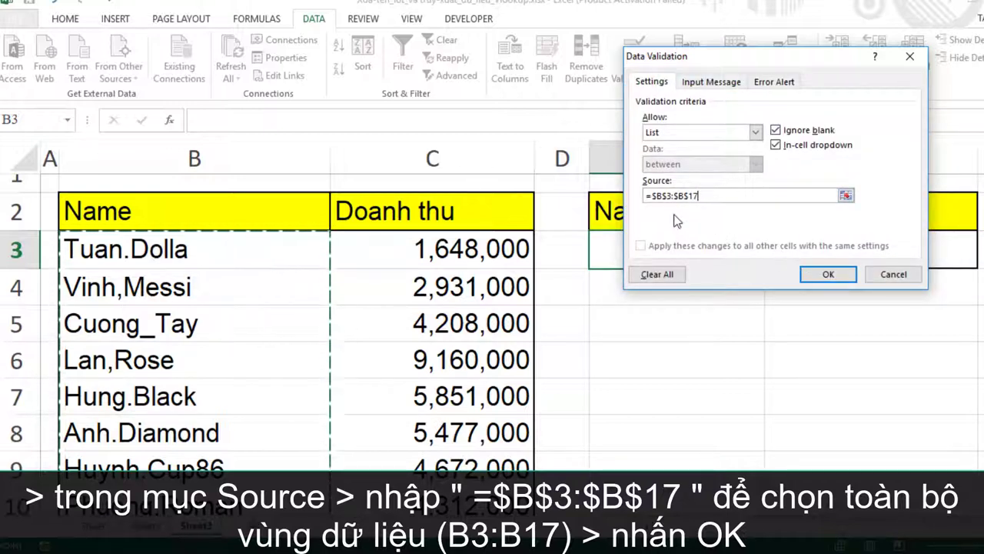
left_click(828, 275)
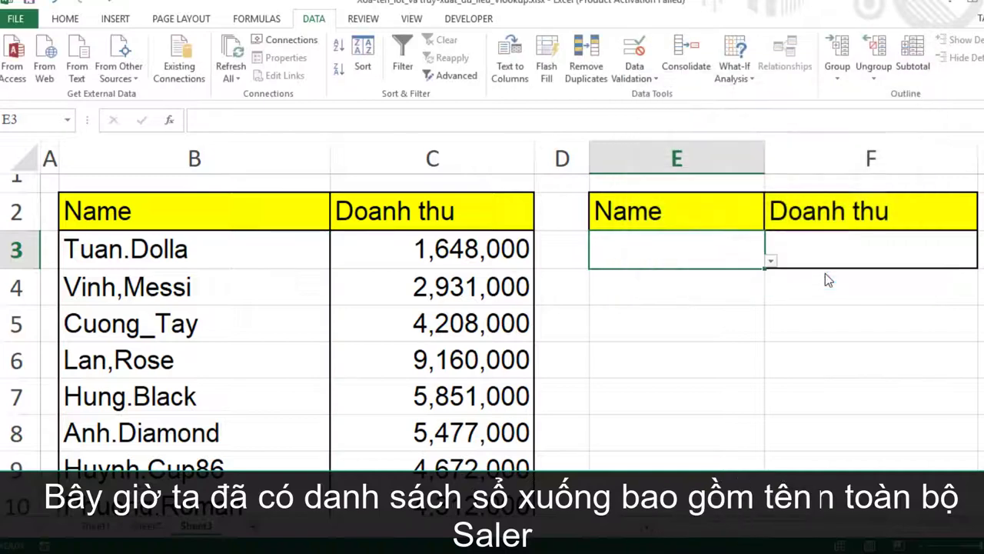
left_click(770, 260)
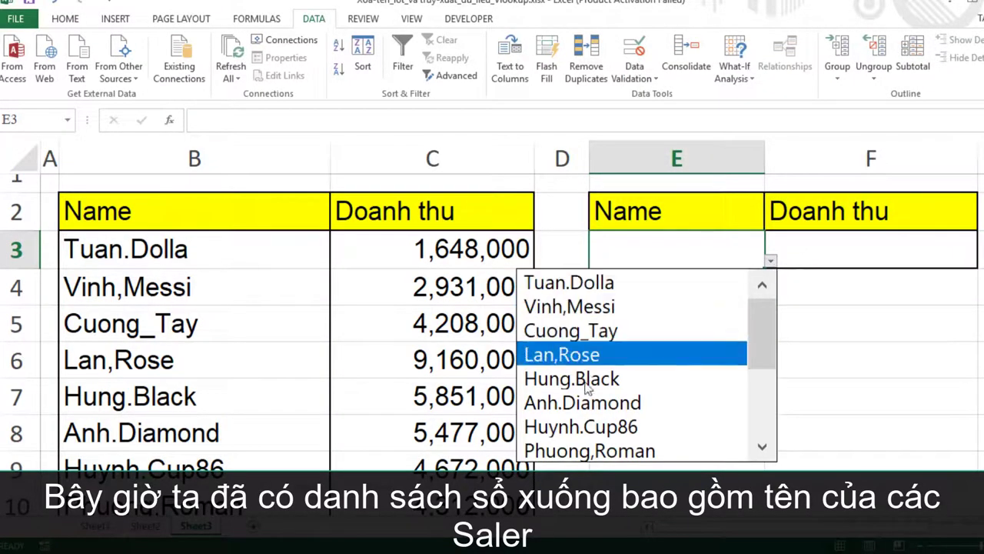
left_click_drag(761, 319, 766, 308)
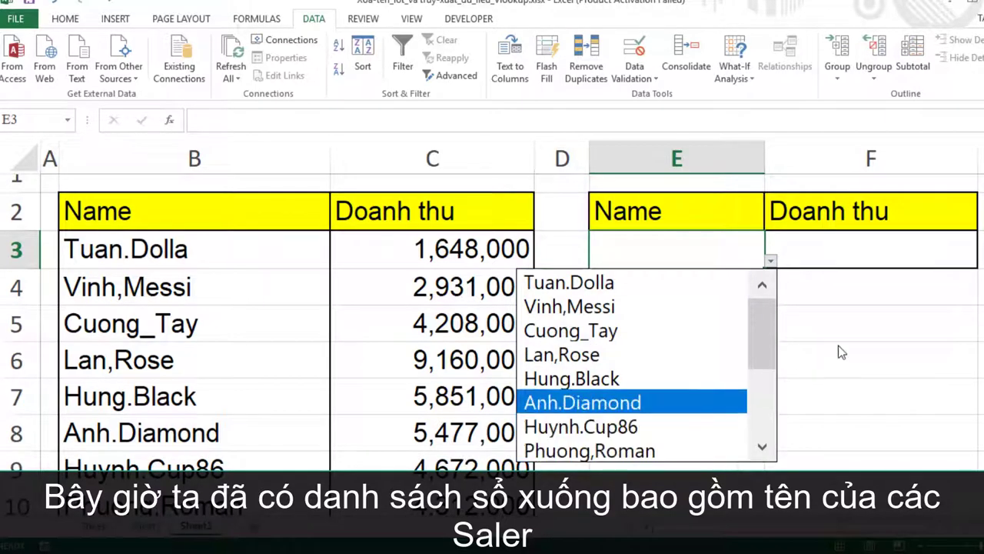
key("Escape")
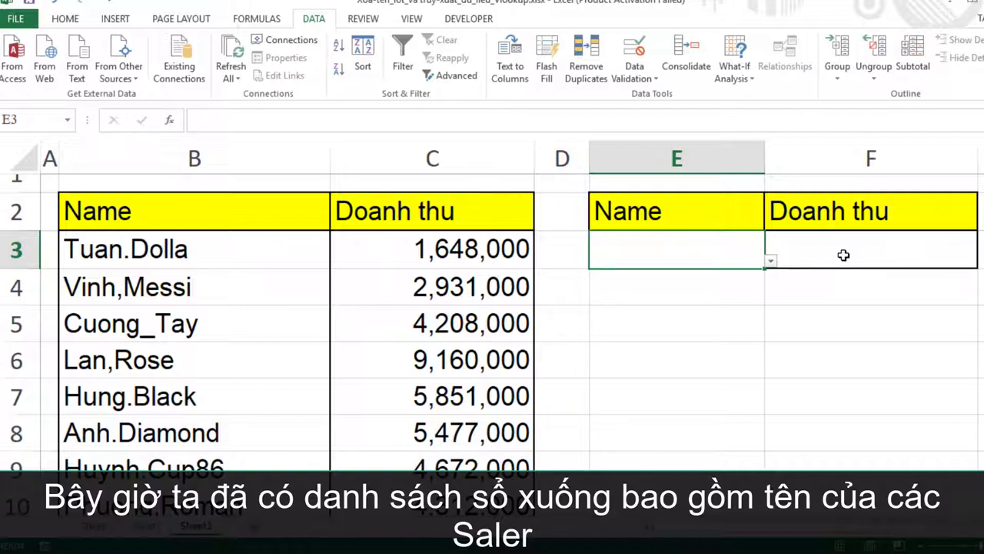
left_click(844, 255)
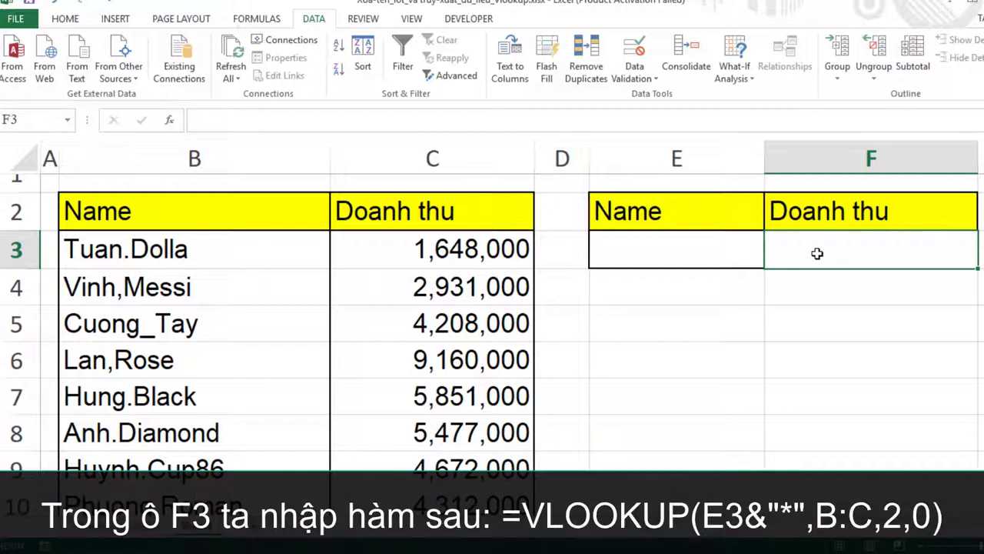
Enter =VLOOKUP(E3&"*",B:C,2,0) in F3 to look up E3's name in columns B:C
type("=")
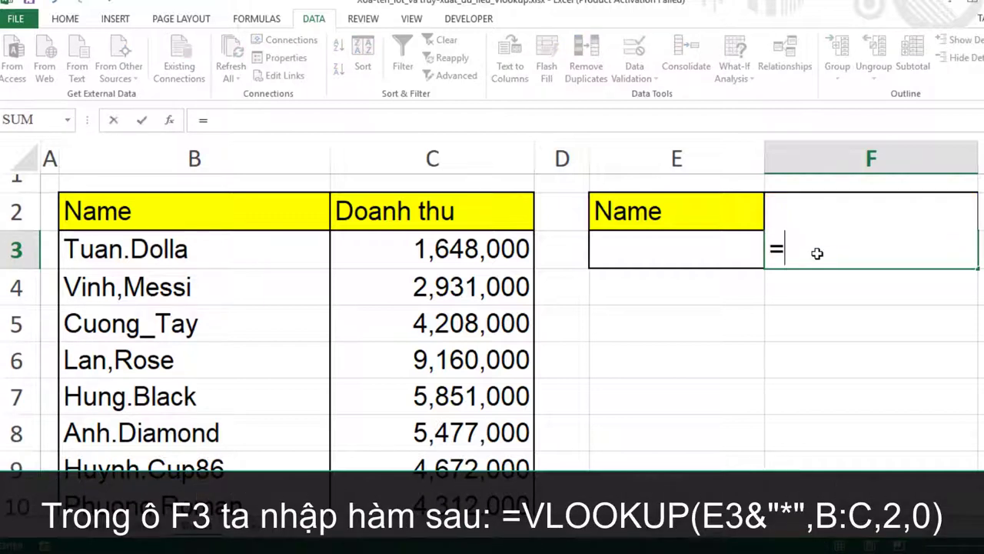
type("v")
type("l")
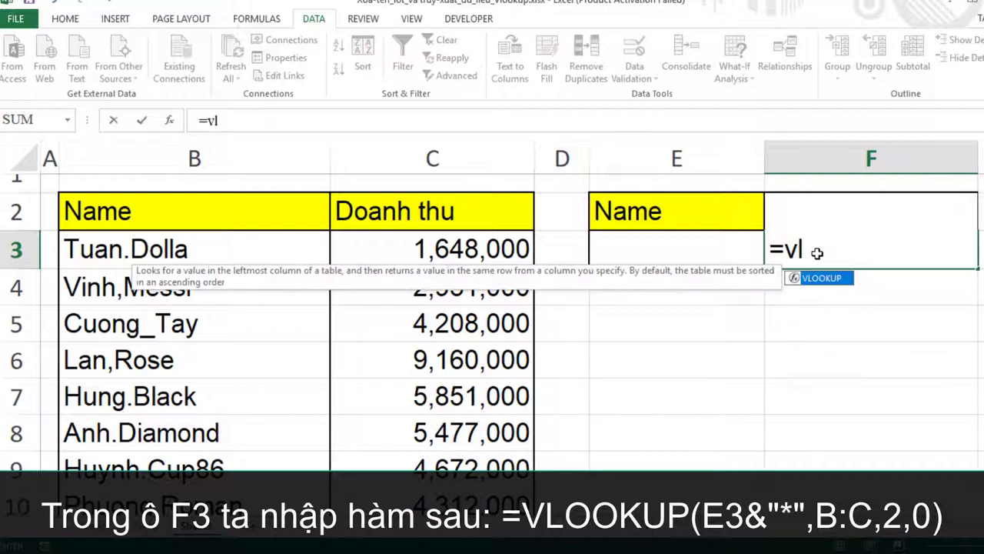
type("oo")
type("kup")
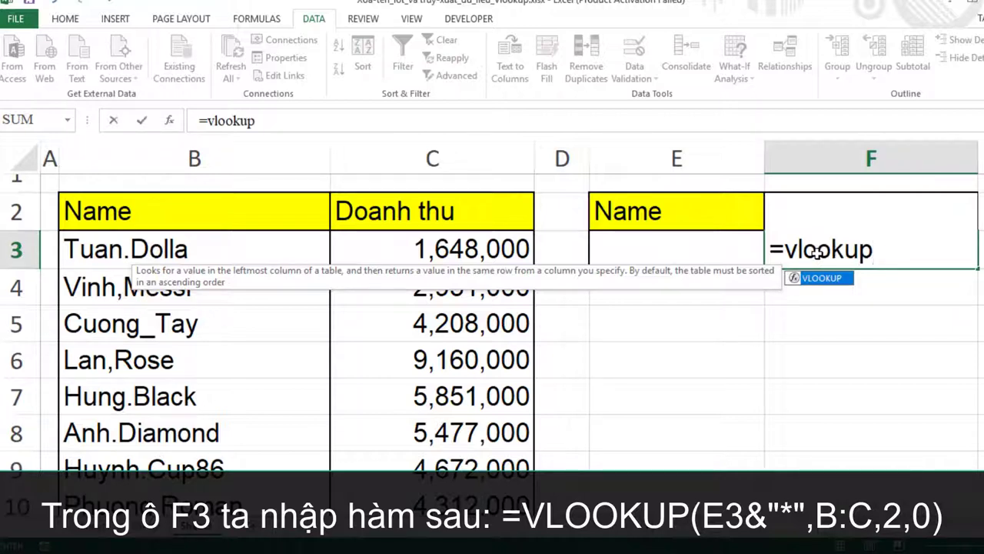
type("(")
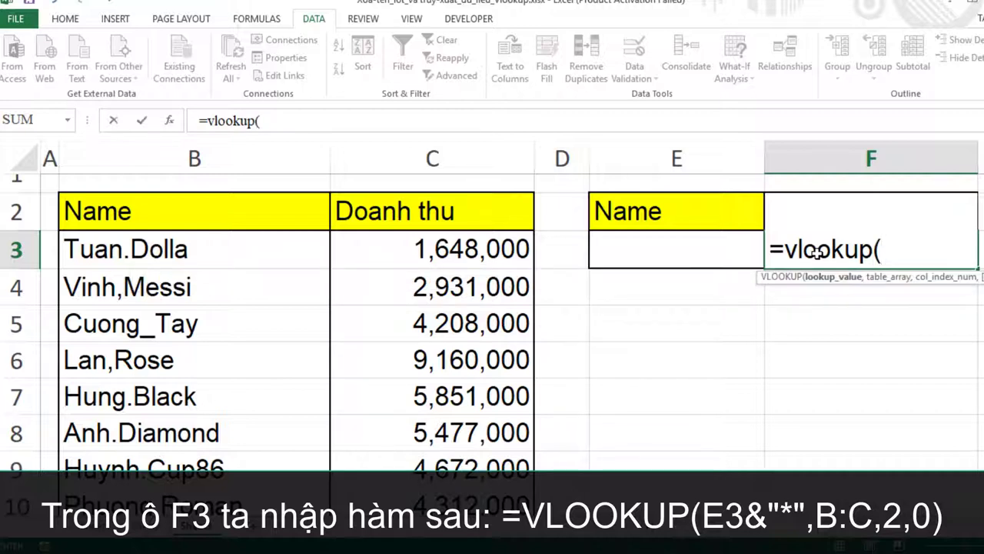
left_click(665, 246)
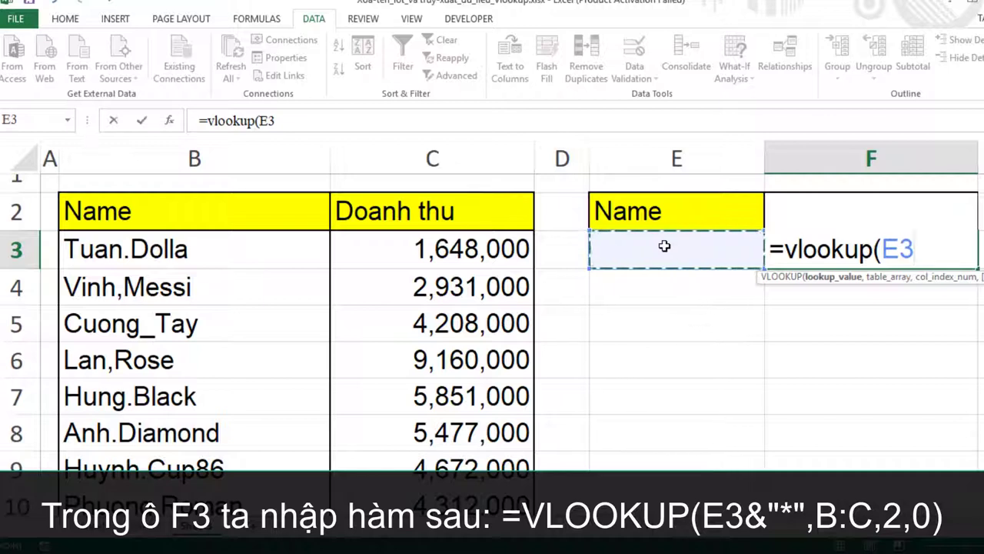
type("&")
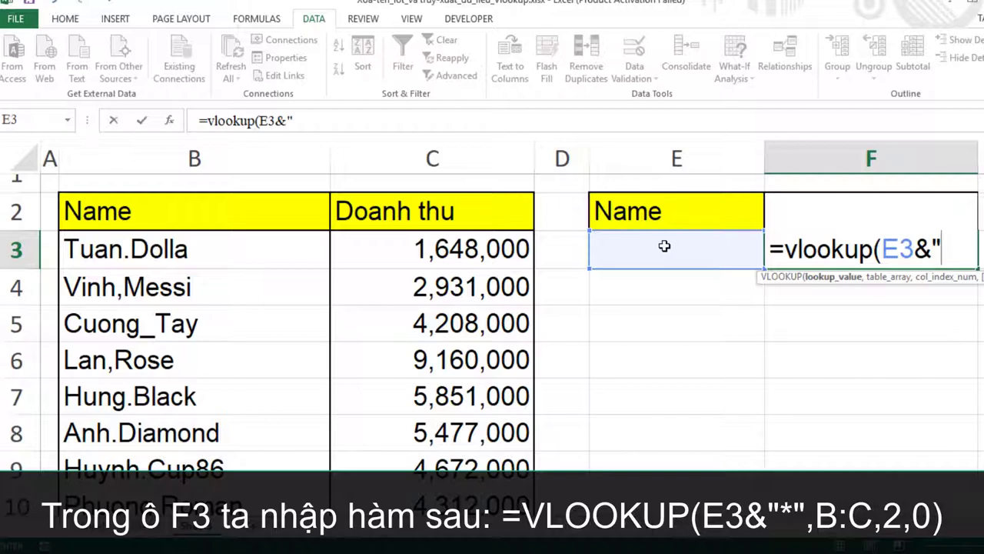
type("*")
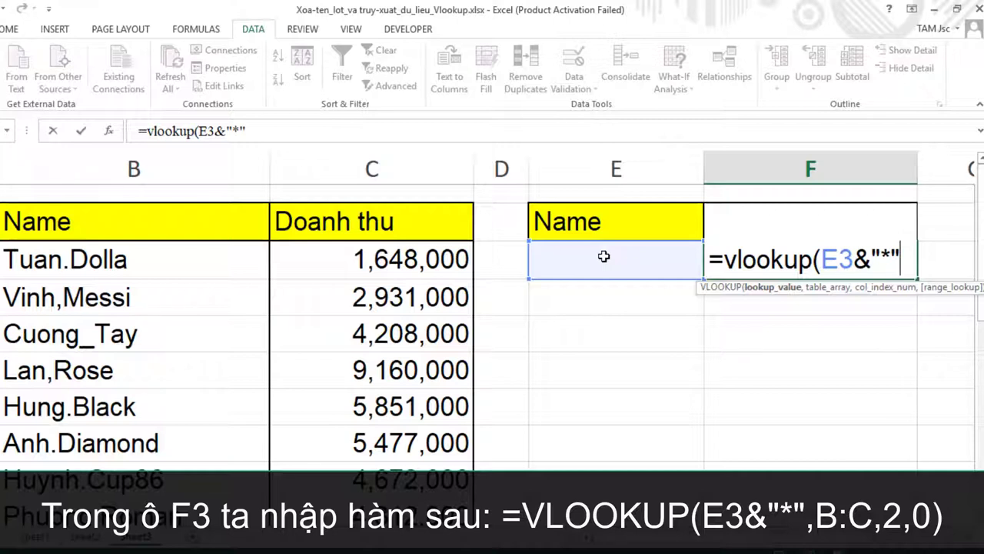
type(",")
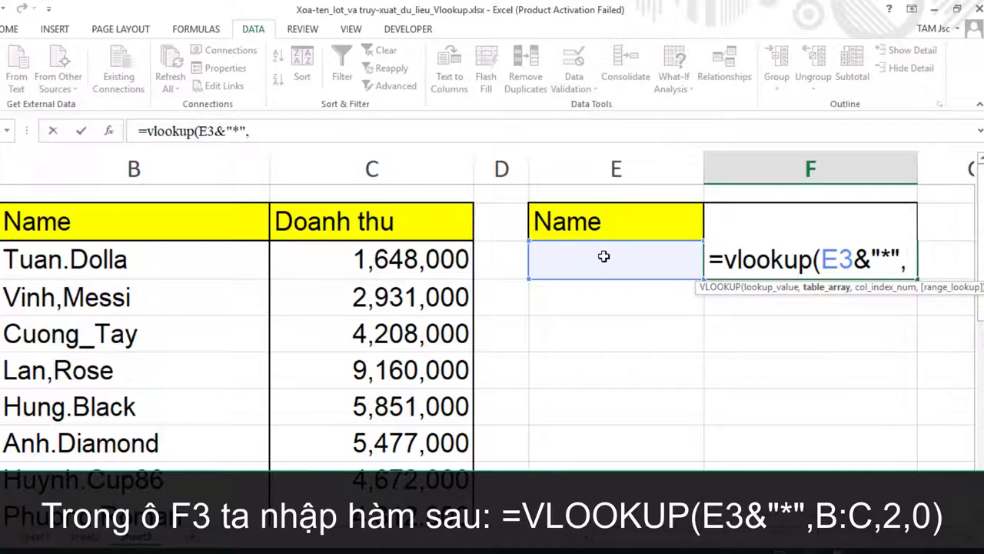
left_click(137, 168)
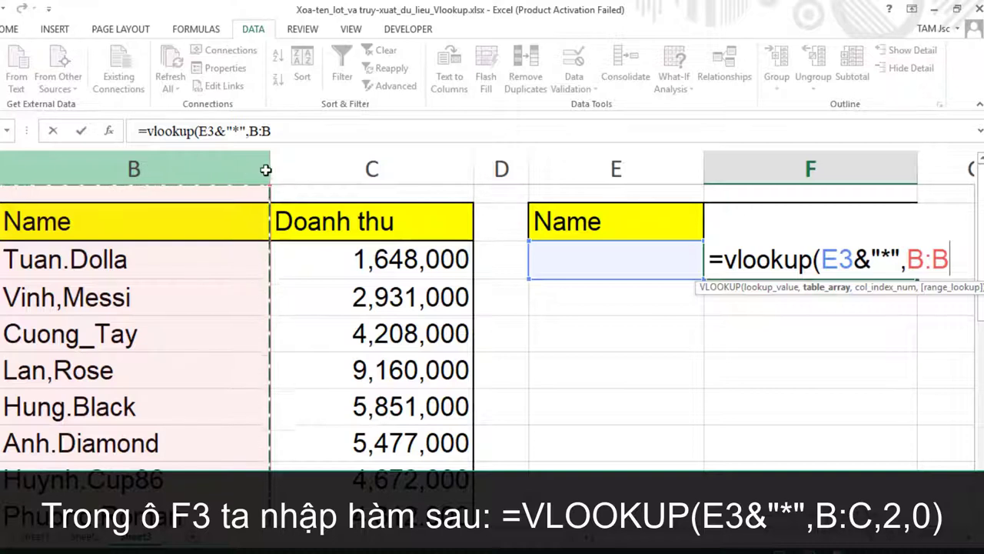
left_click_drag(137, 168, 308, 170)
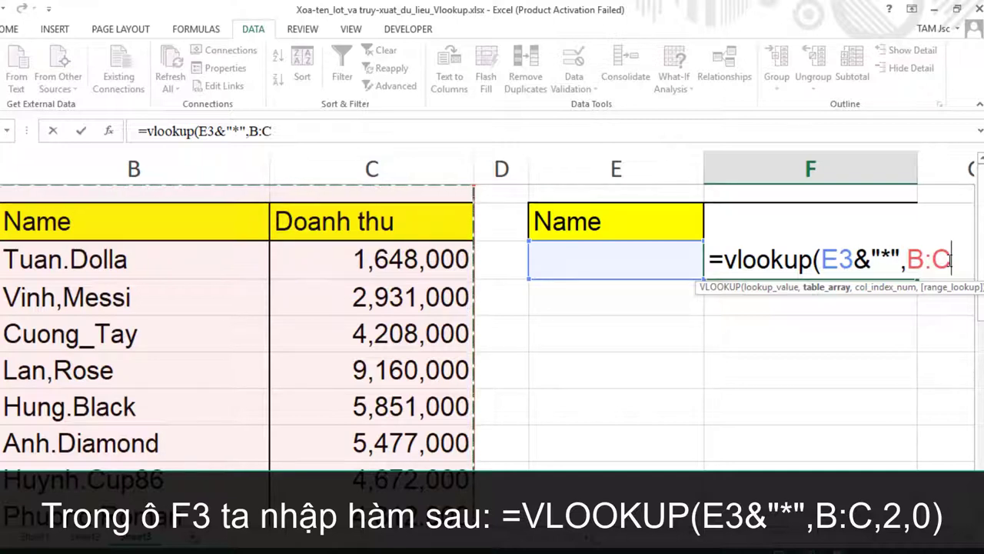
type(",2")
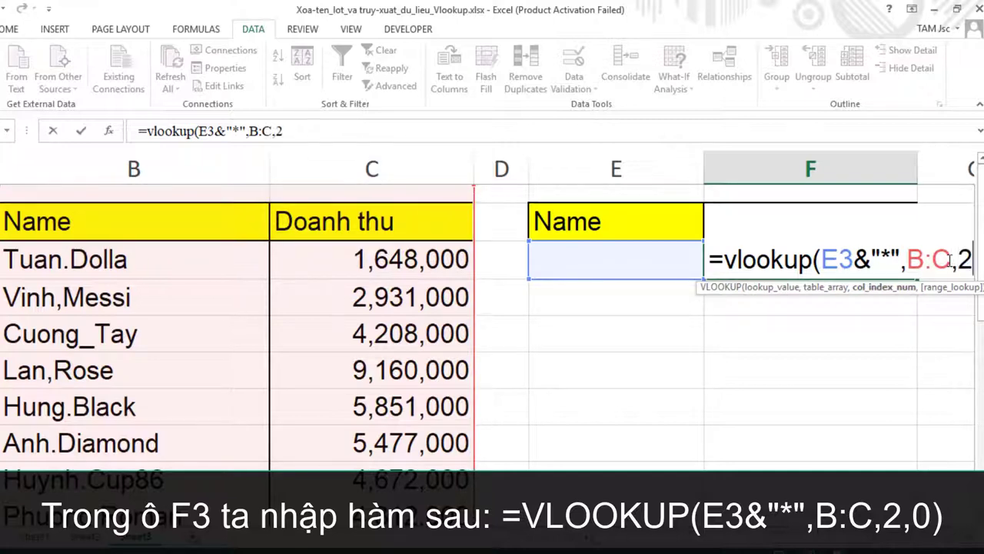
type(",")
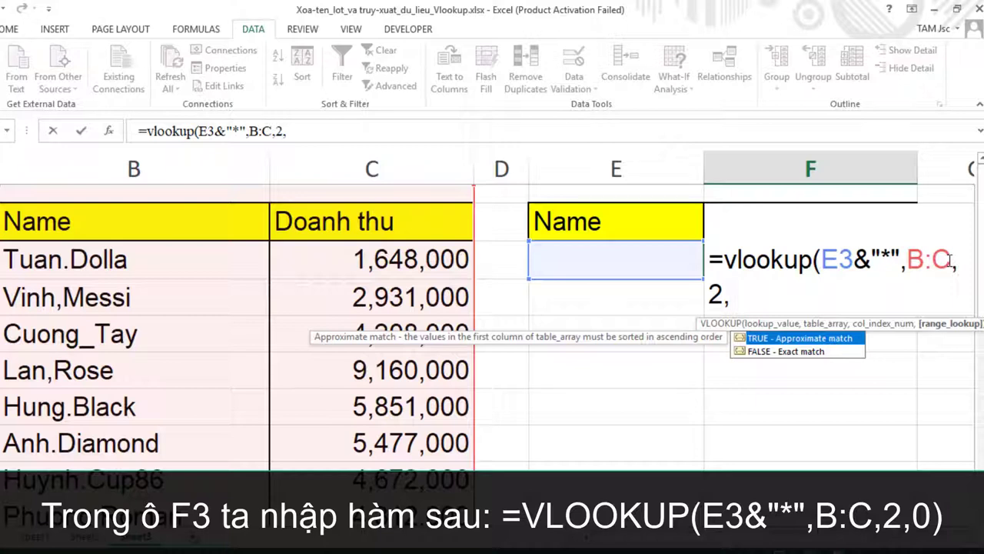
type("0")
type(")")
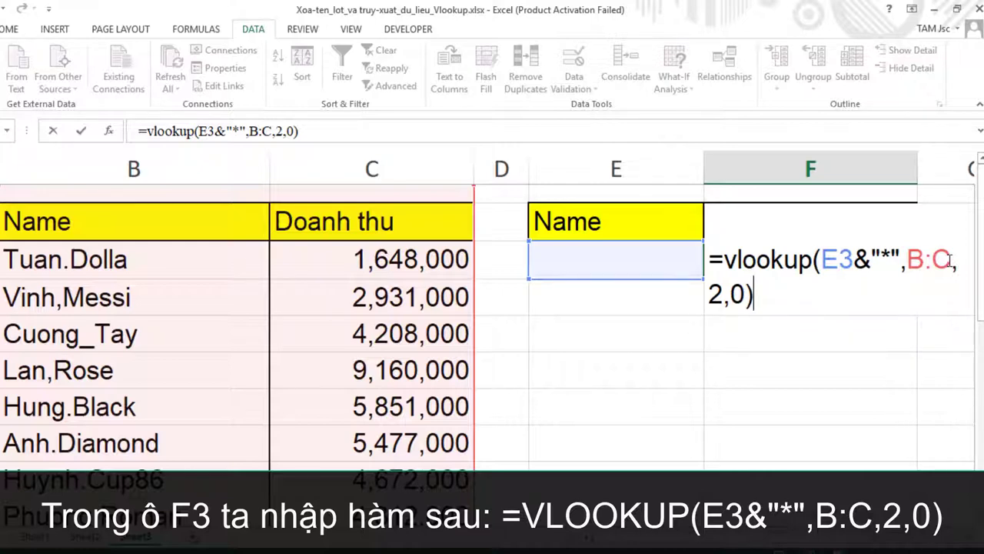
key("Return")
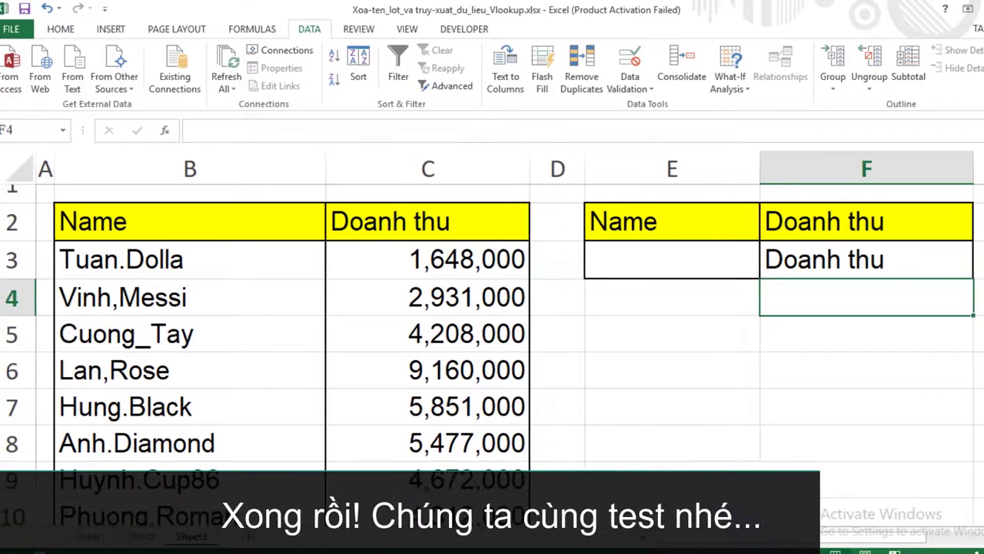
left_click(694, 332)
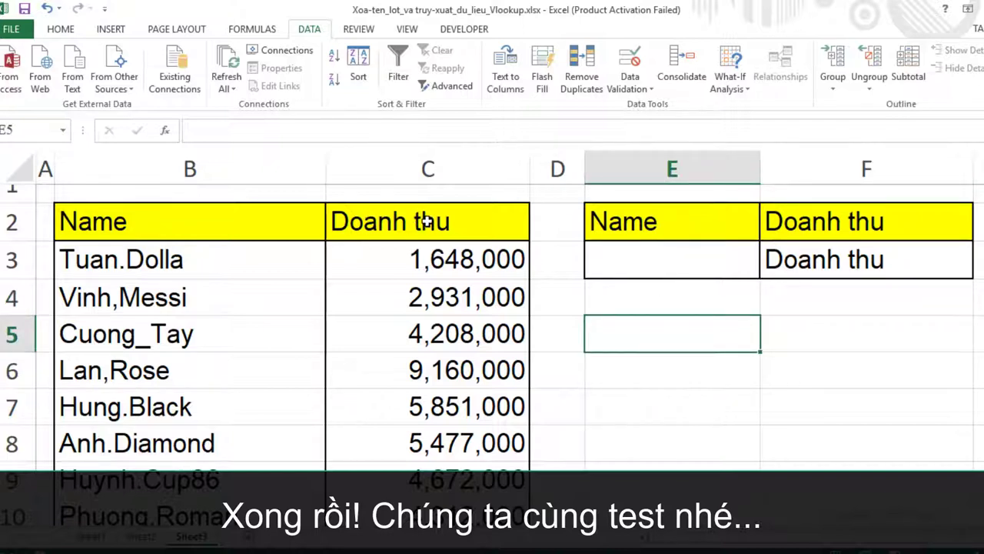
left_click(668, 263)
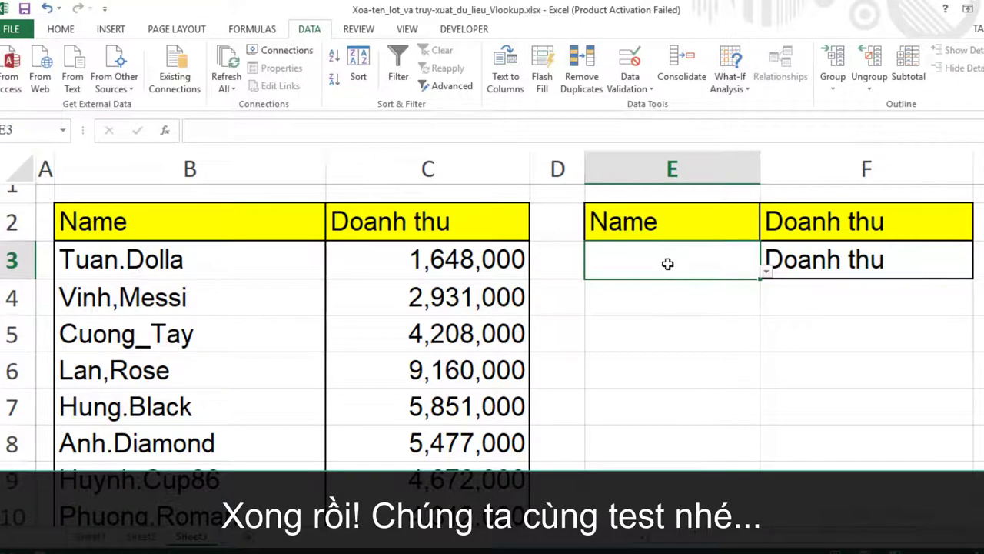
left_click(765, 271)
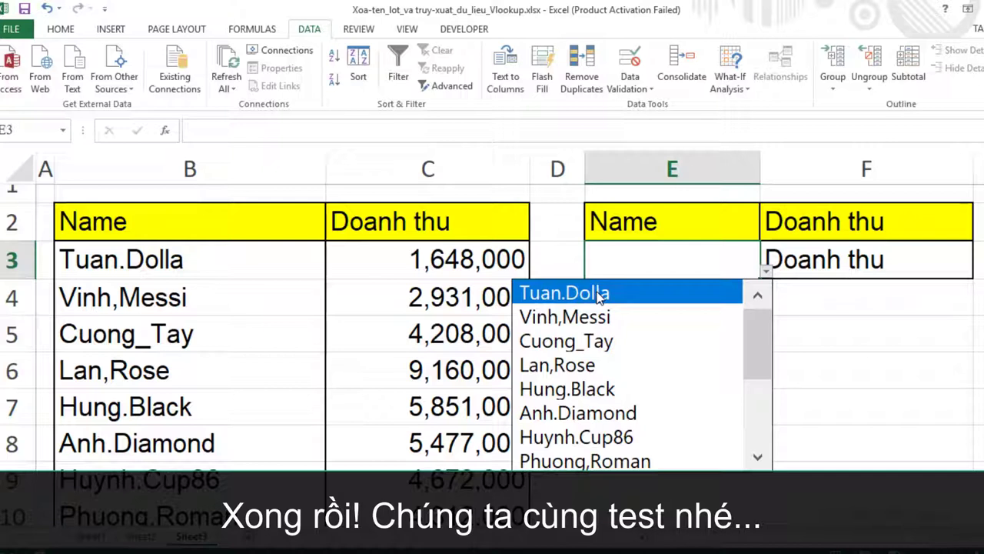
left_click(601, 294)
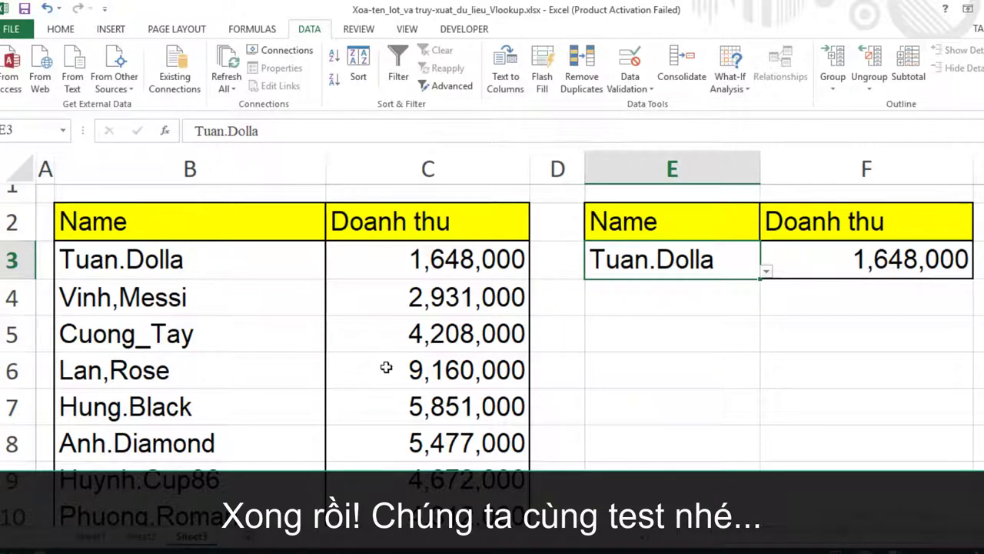
left_click(766, 271)
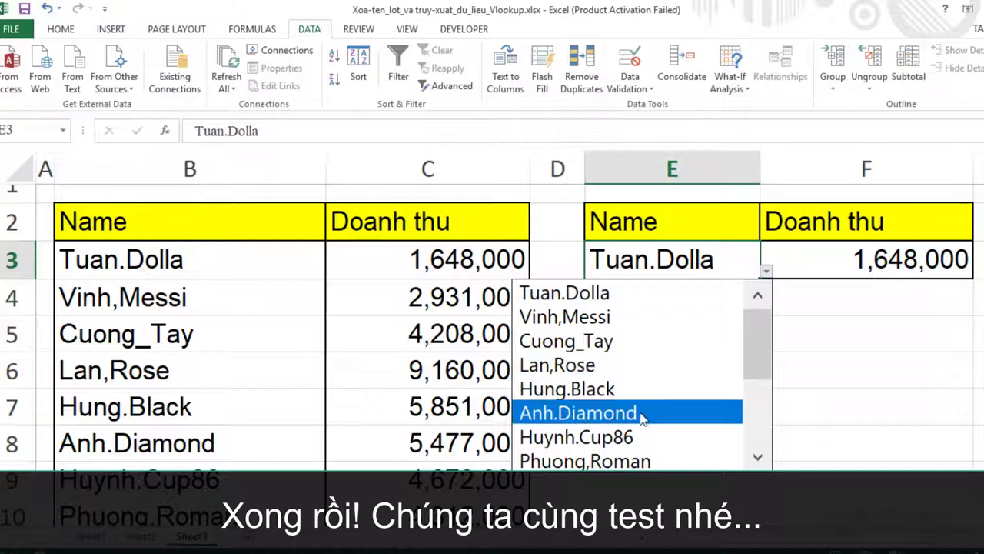
left_click(570, 341)
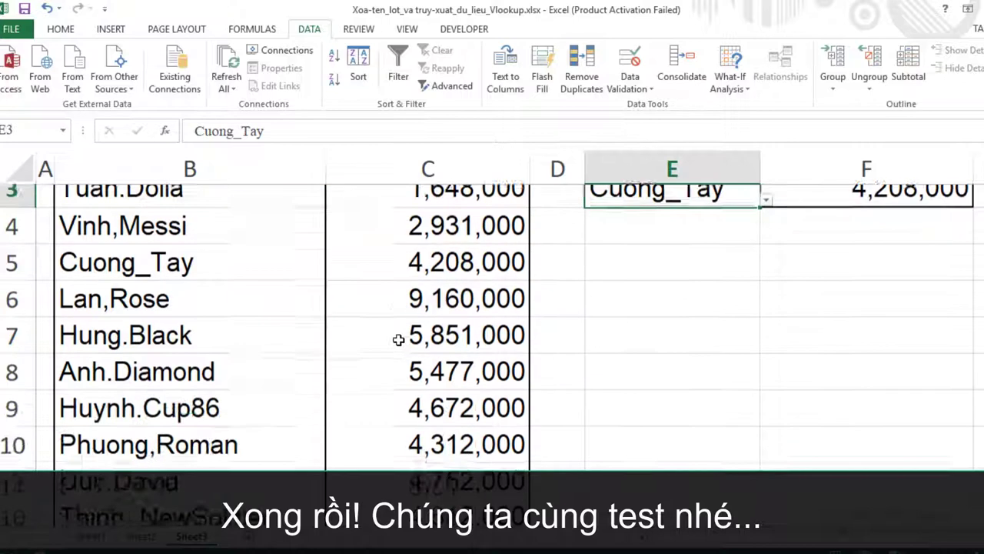
Choose Diep.Rock in E3 so F3 returns its revenue of 4,617,000
scroll(397, 336, "down", 1)
scroll(402, 358, "down", 3)
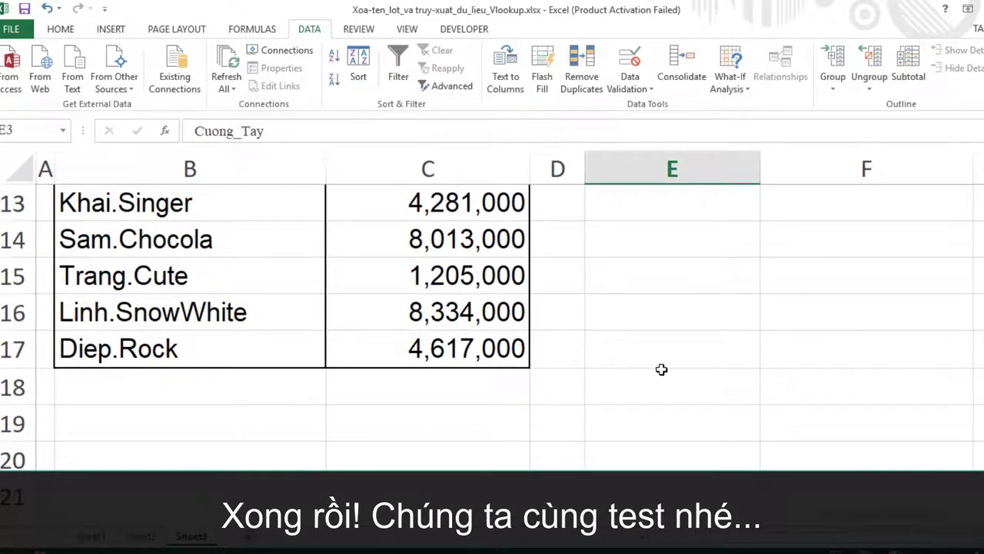
scroll(661, 369, "up", 4)
left_click(766, 273)
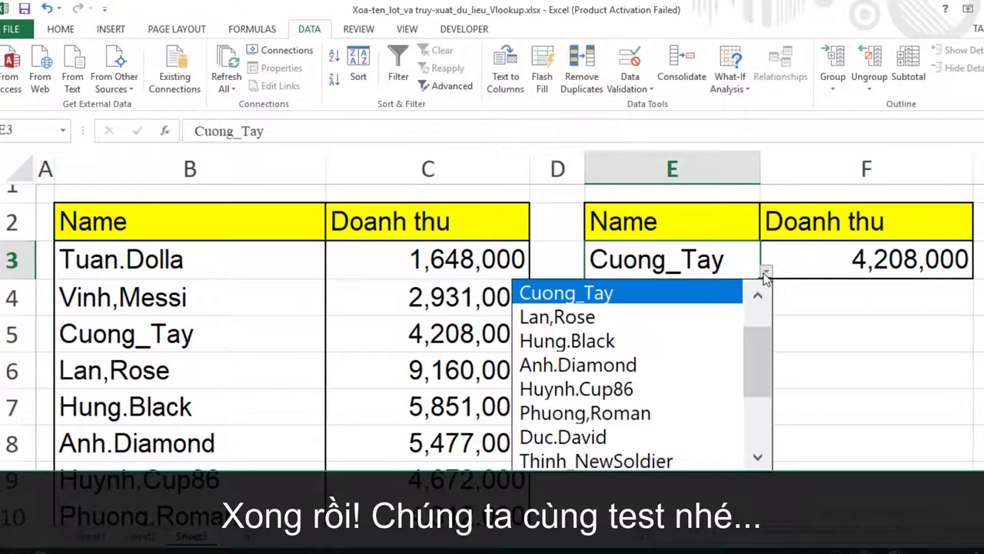
left_click_drag(766, 344, 766, 405)
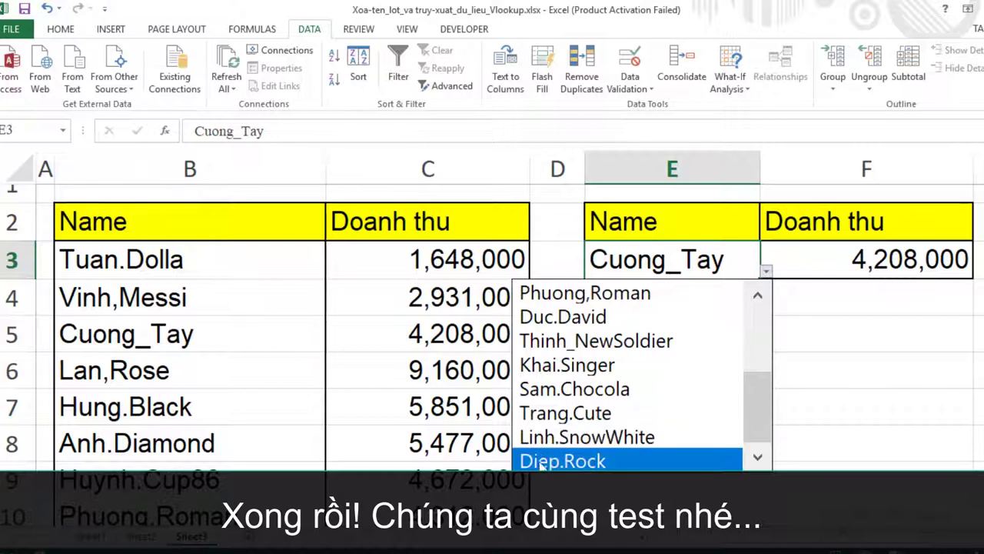
left_click(570, 461)
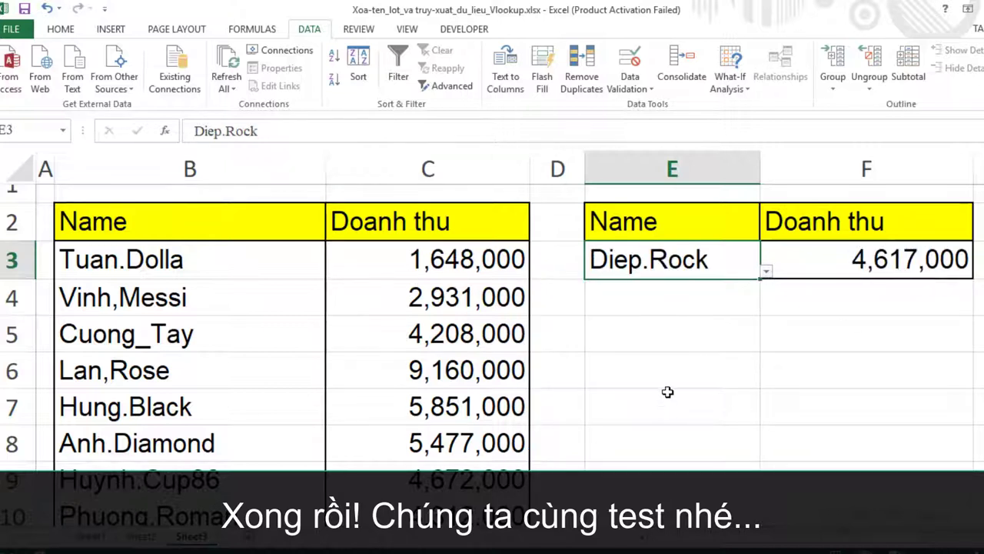
scroll(410, 436, "down", 1)
scroll(408, 436, "down", 1)
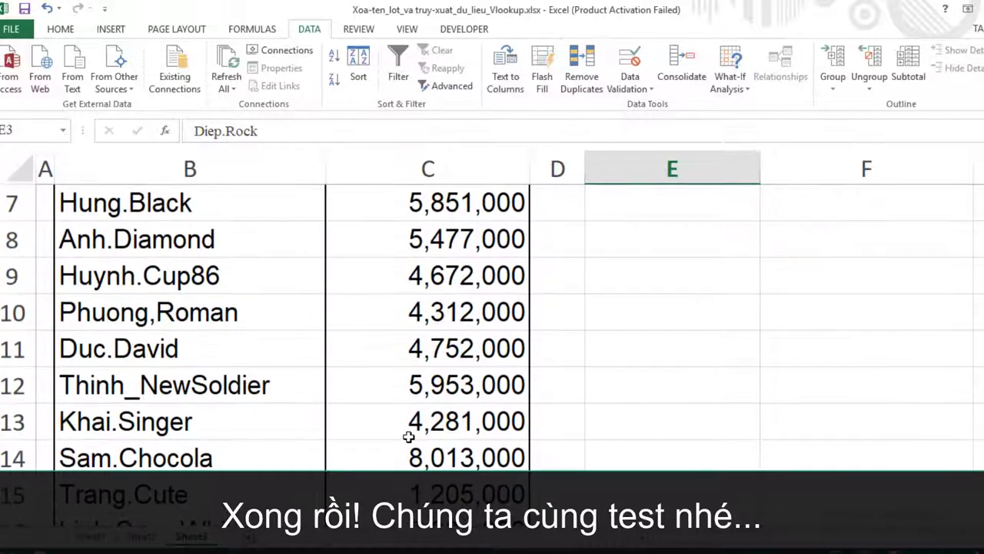
scroll(408, 436, "down", 1)
scroll(409, 438, "down", 1)
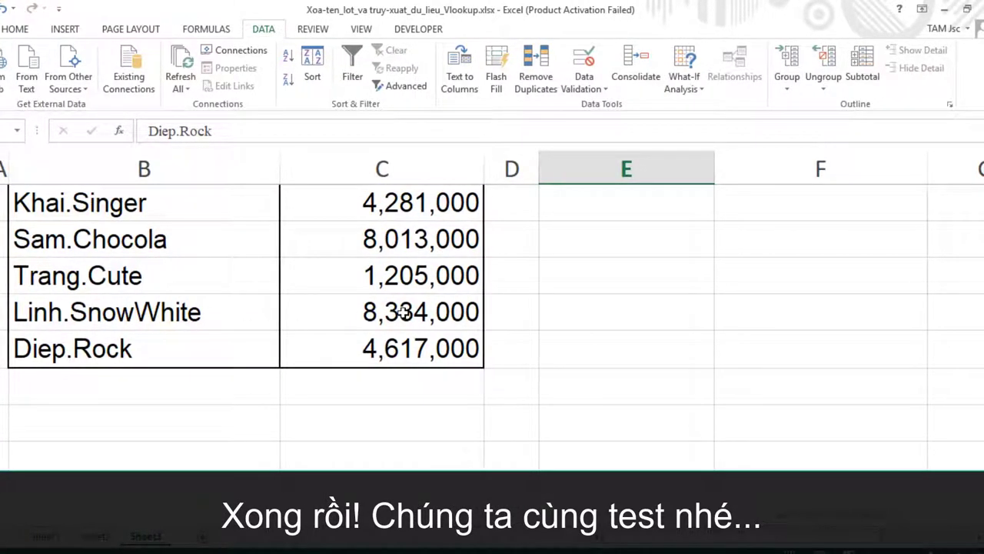
scroll(644, 337, "up", 3)
Choose Linh.SnowWhite in E3 and widen column E so the name fits
scroll(662, 331, "up", 1)
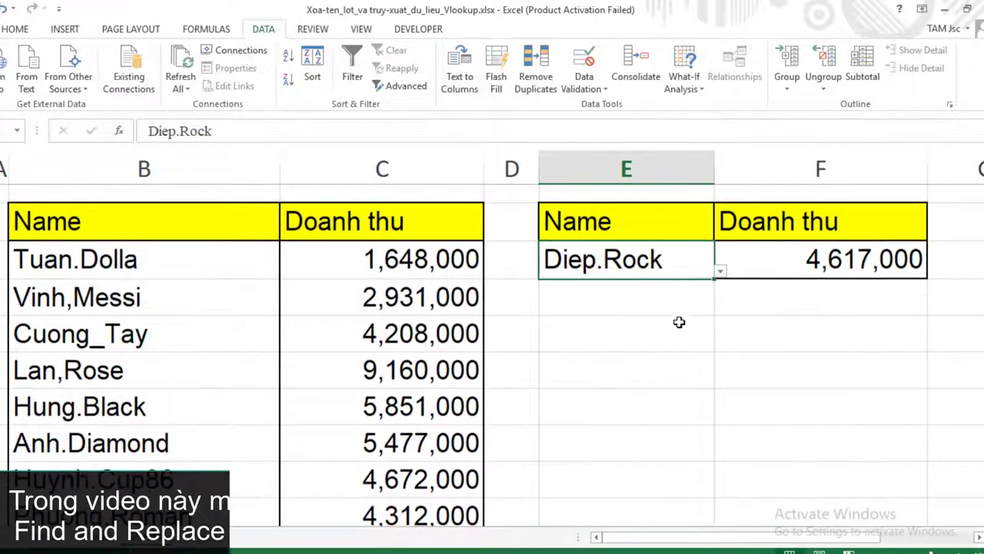
left_click(721, 272)
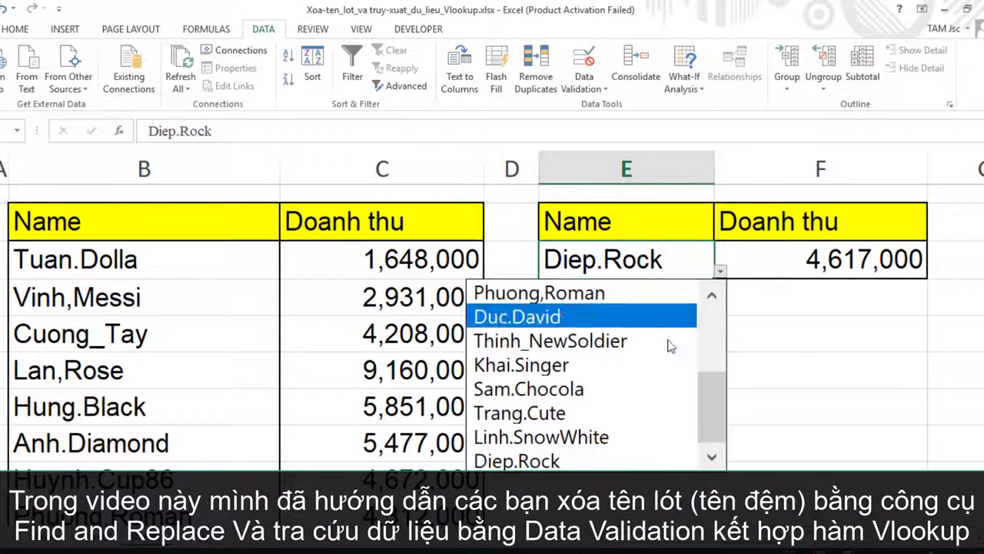
left_click(582, 437)
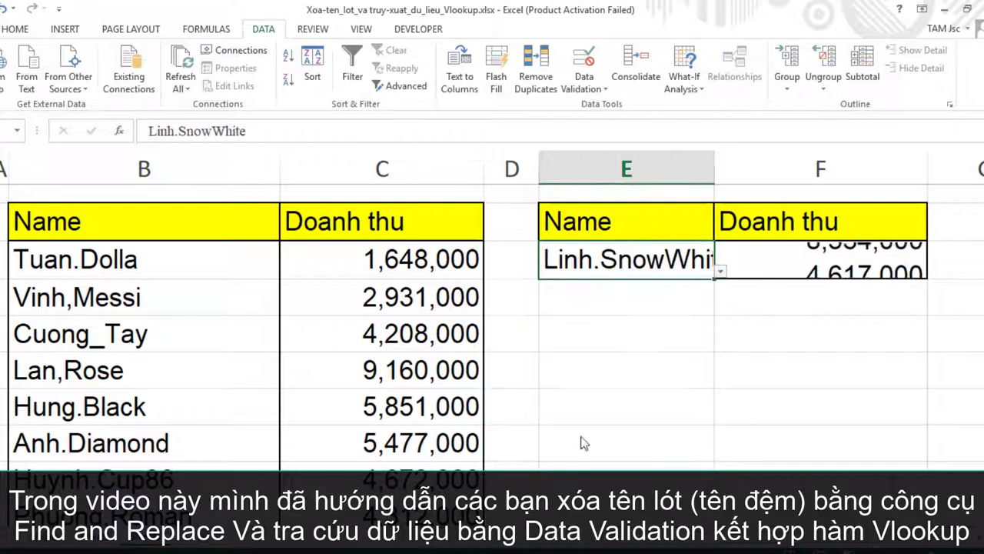
left_click(863, 299)
left_click(795, 338)
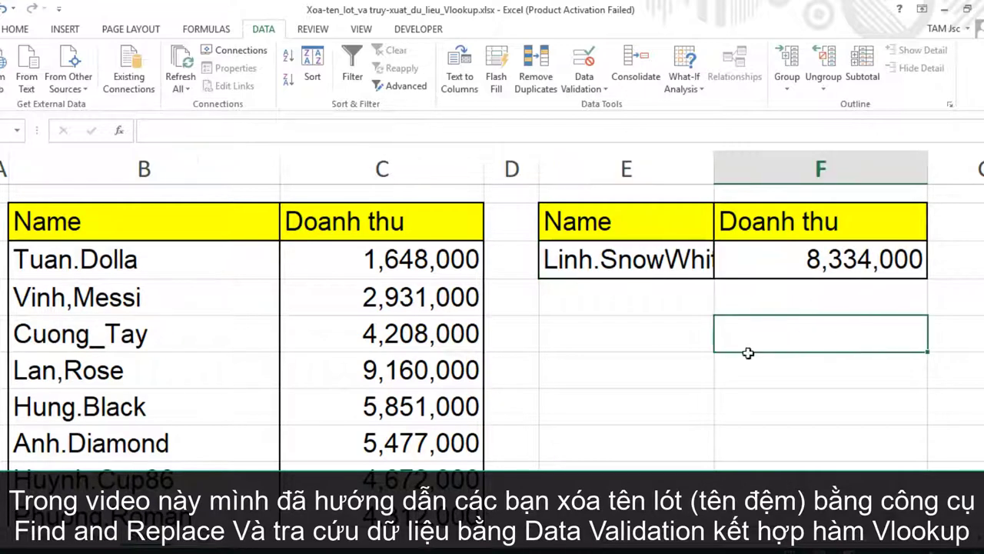
scroll(567, 374, "down", 3)
scroll(566, 373, "up", 1)
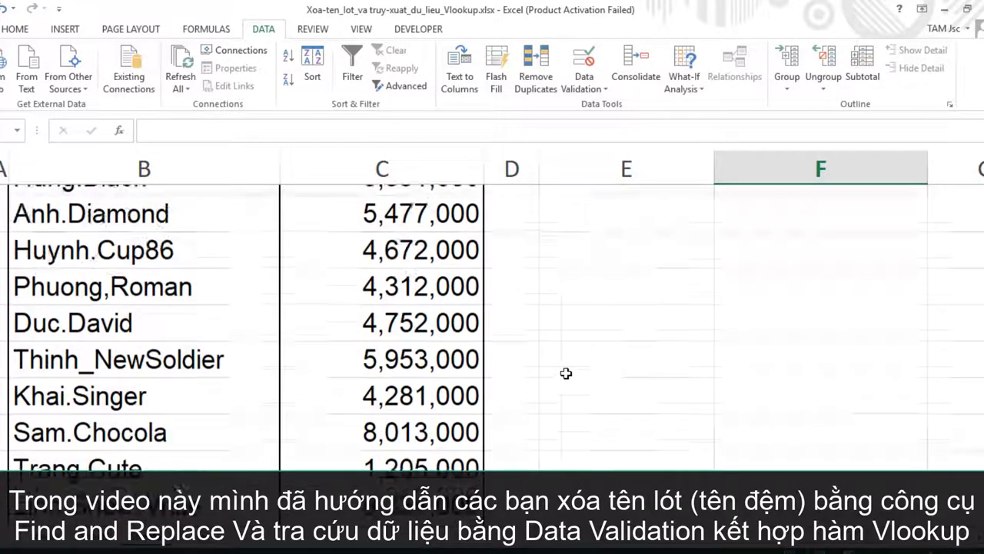
scroll(566, 373, "up", 2)
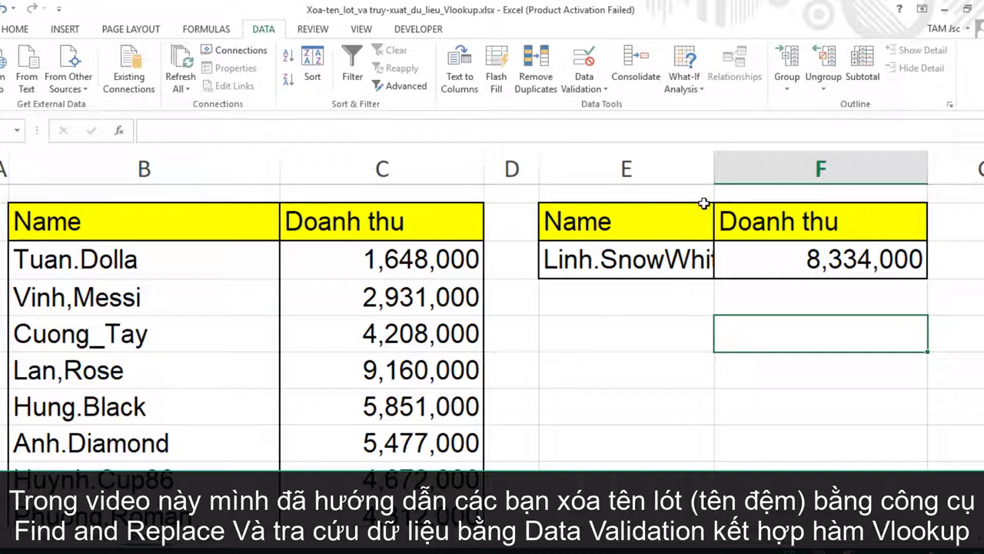
left_click_drag(715, 167, 736, 168)
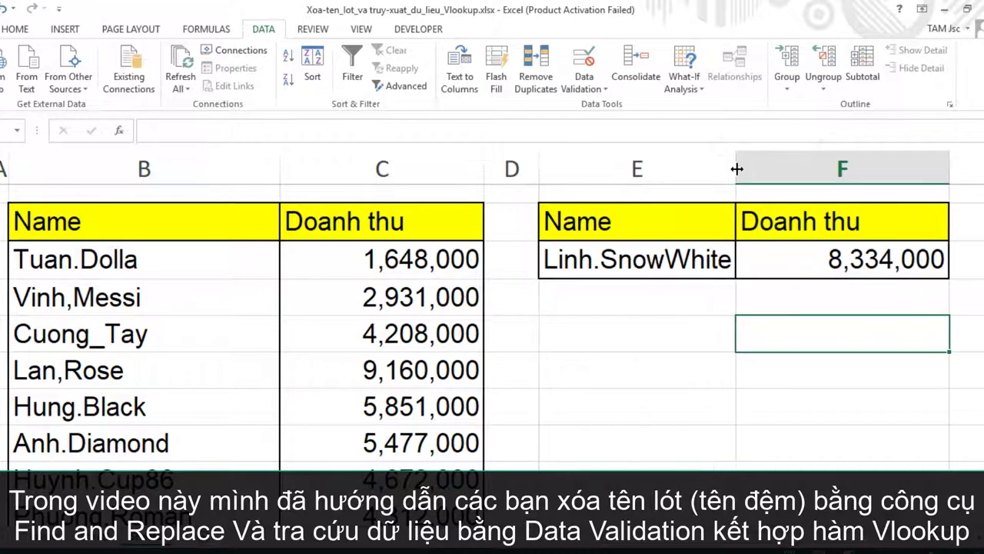
left_click_drag(737, 168, 744, 169)
scroll(625, 361, "down", 3)
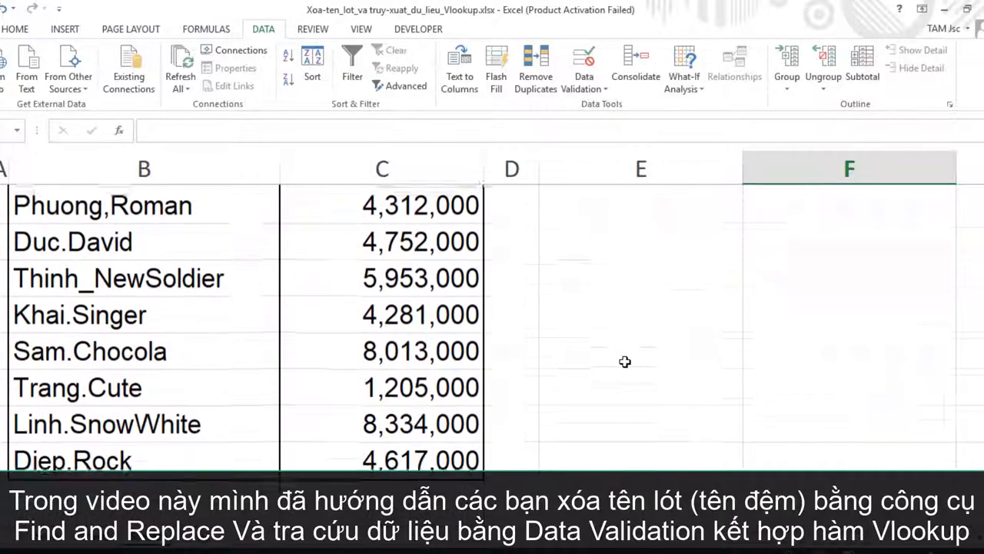
scroll(624, 362, "up", 3)
Try Sam.Chocola, then Trang.Cute in E3, comparing F3 with Trang.Cute's revenue in the table
left_click(625, 362)
left_click(639, 259)
left_click(750, 272)
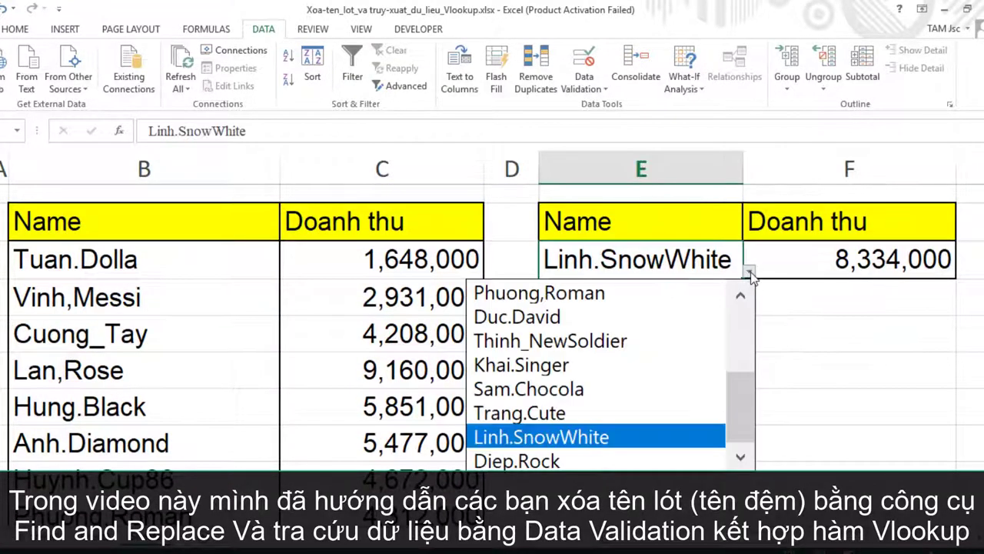
left_click(531, 388)
scroll(192, 458, "down", 2)
scroll(834, 334, "up", 2)
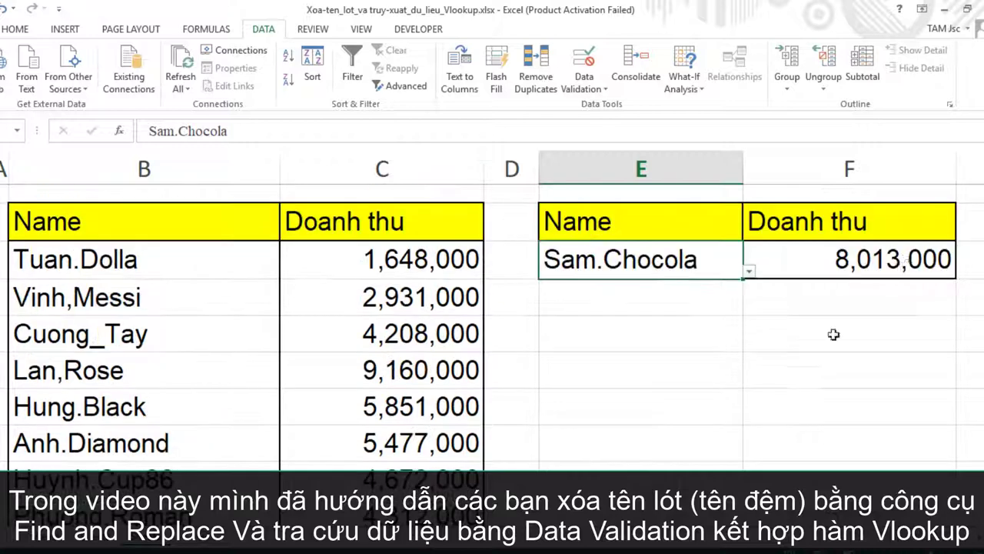
left_click(751, 271)
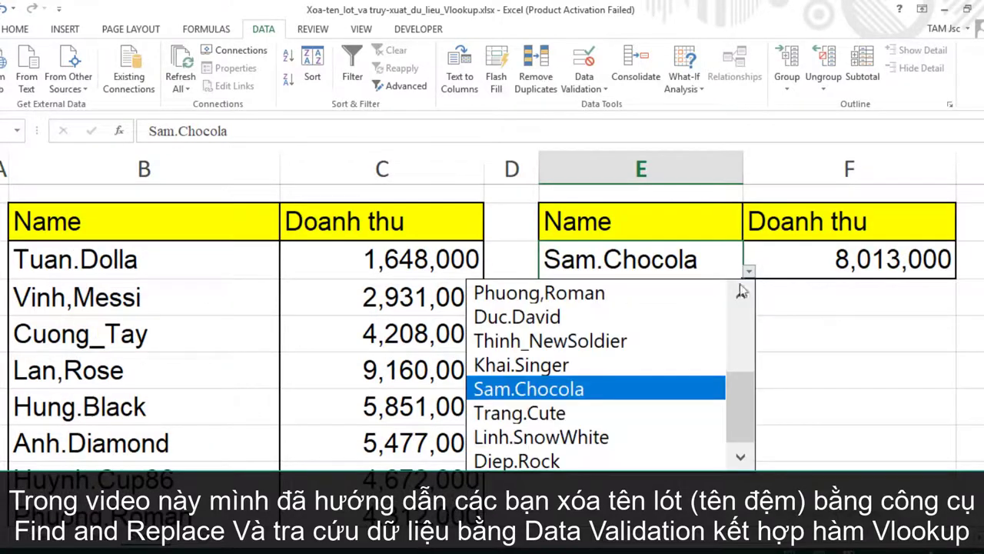
left_click(515, 413)
scroll(512, 419, "down", 3)
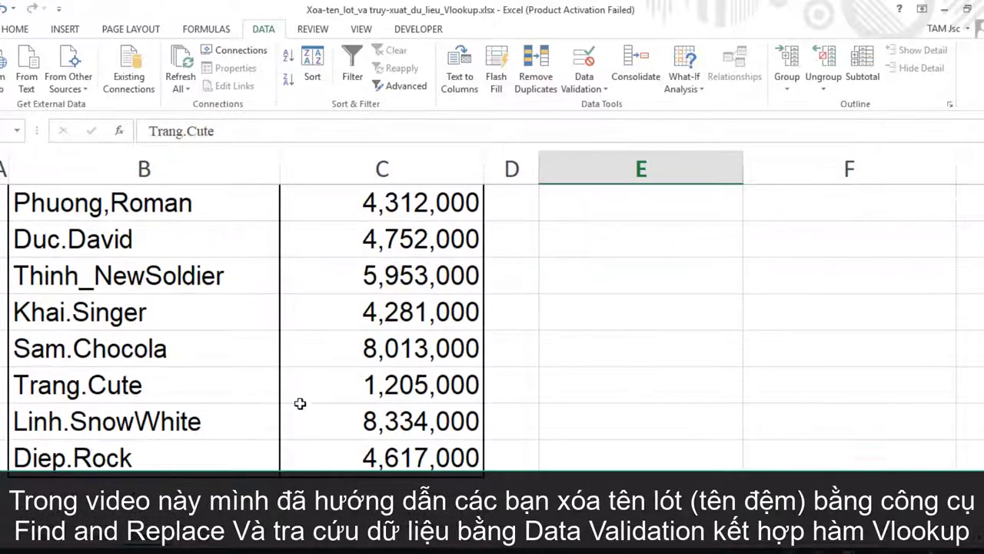
left_click(438, 389)
scroll(552, 396, "up", 3)
left_click(854, 267)
left_click(658, 343)
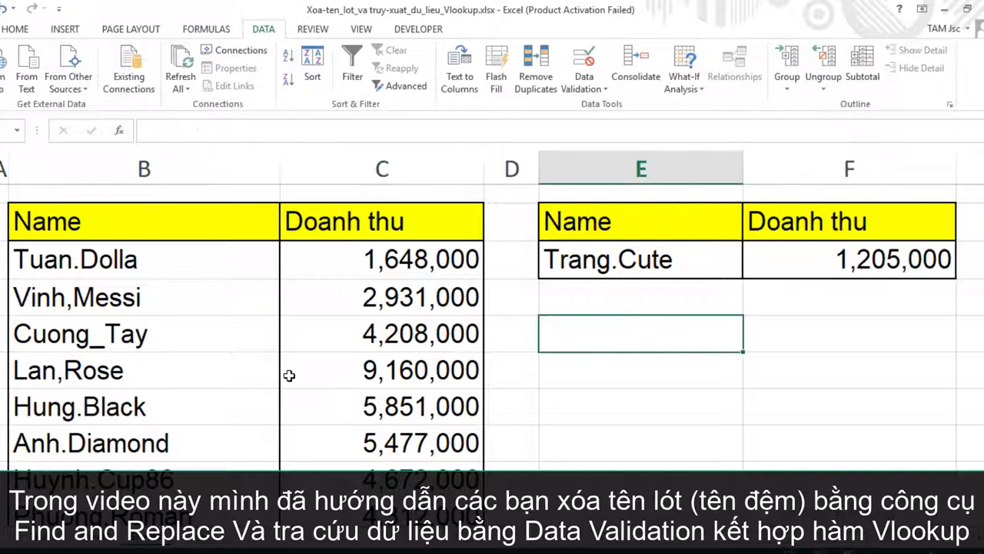
left_click(740, 270)
left_click(751, 271)
key("Escape")
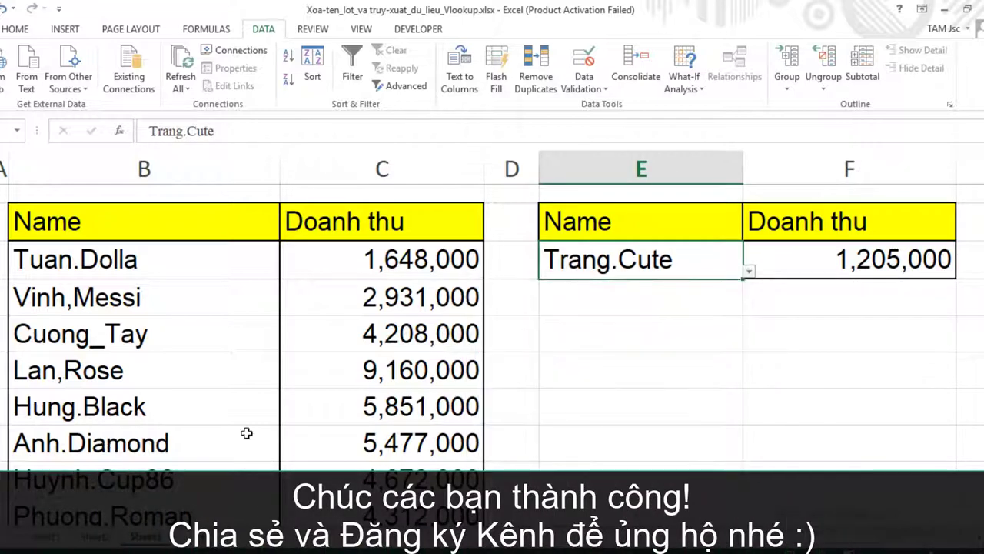
left_click(746, 272)
scroll(531, 354, "up", 3)
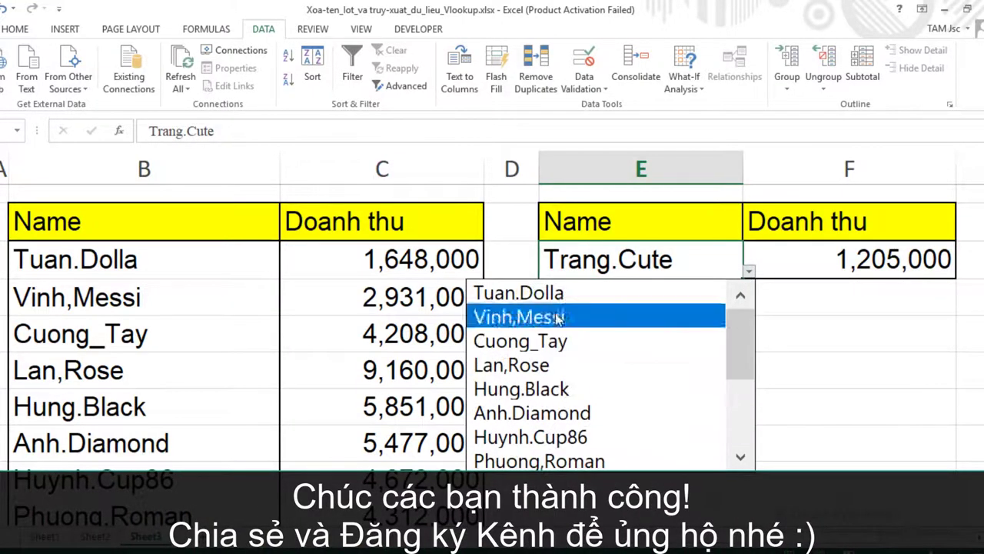
left_click(529, 414)
left_click(752, 264)
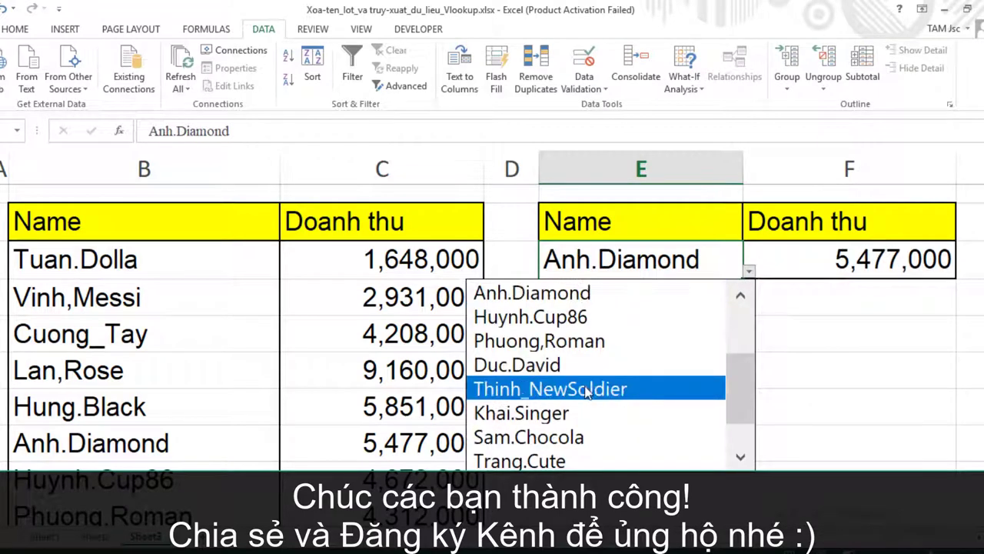
left_click(577, 326)
left_click(611, 377)
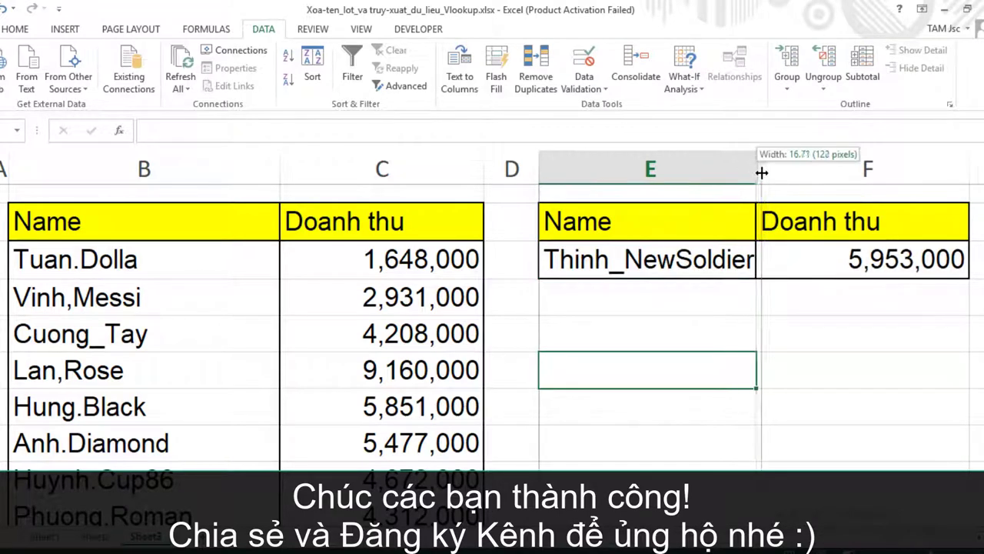
Widen column E for Thinh_NewSoldier, then choose Lan,Rose so F3 shows 9,160,000
left_click_drag(747, 166, 764, 166)
left_click(804, 348)
left_click(704, 264)
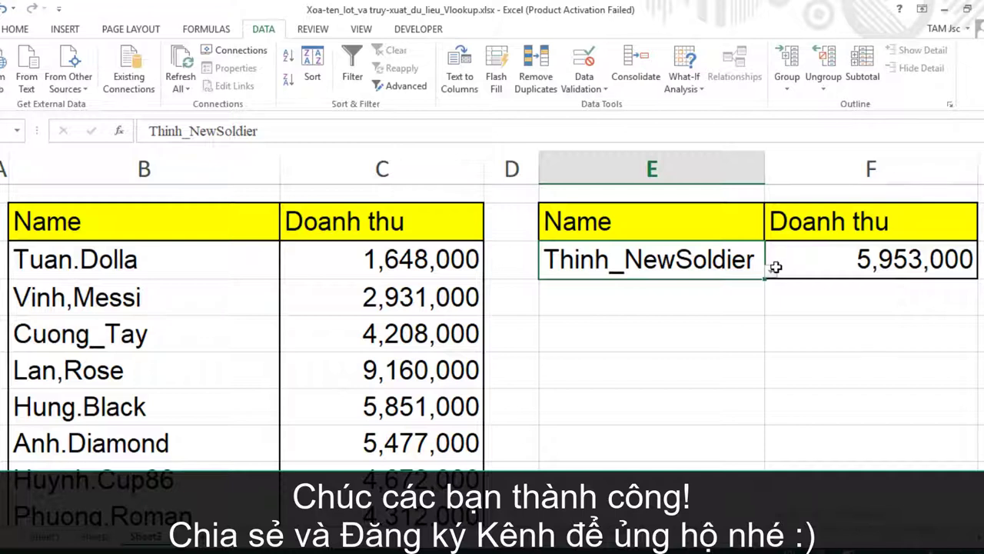
left_click(771, 270)
left_click(763, 300)
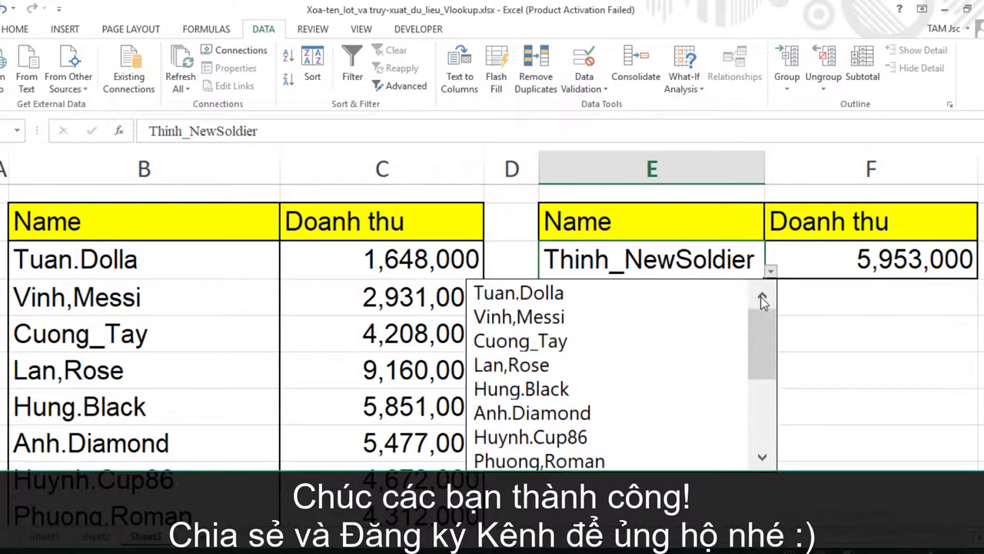
left_click(542, 368)
left_click(874, 265)
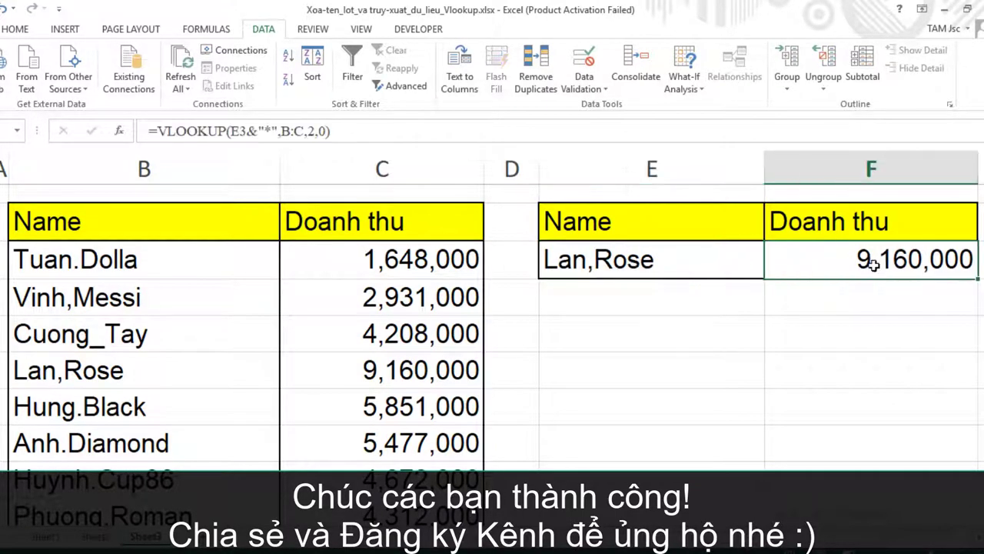
left_click(471, 369)
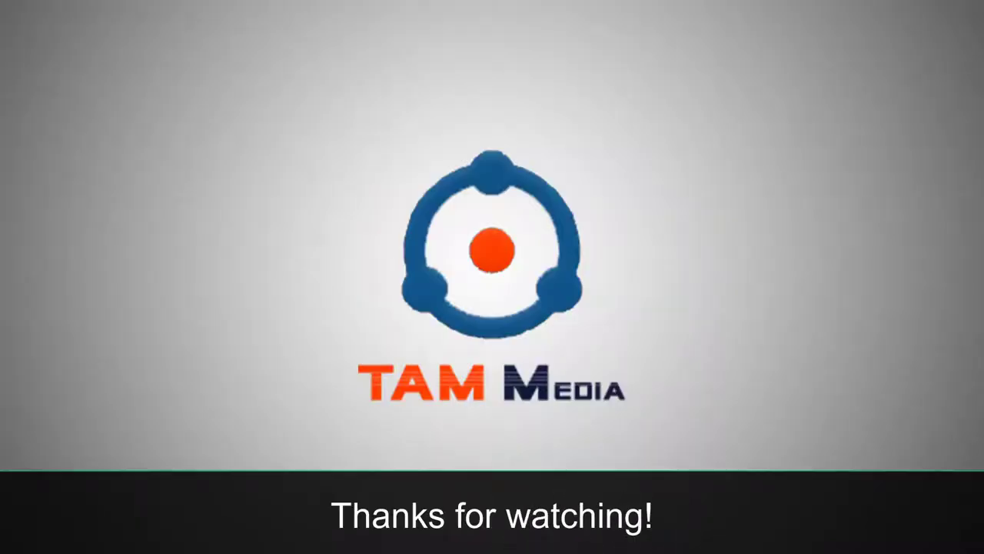